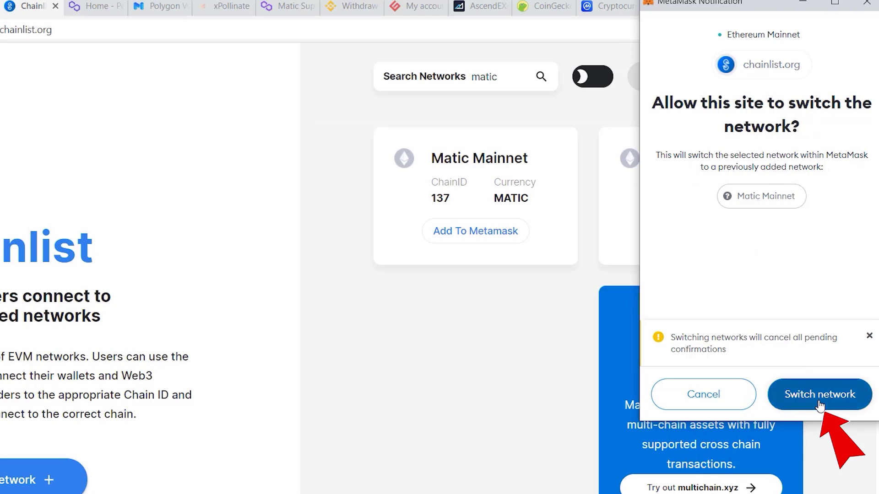
Step: Switch the MetaMask wallet to Ethereum Mainnet to view its assets, and return it to Matic Mainnet
left_click(7, 6)
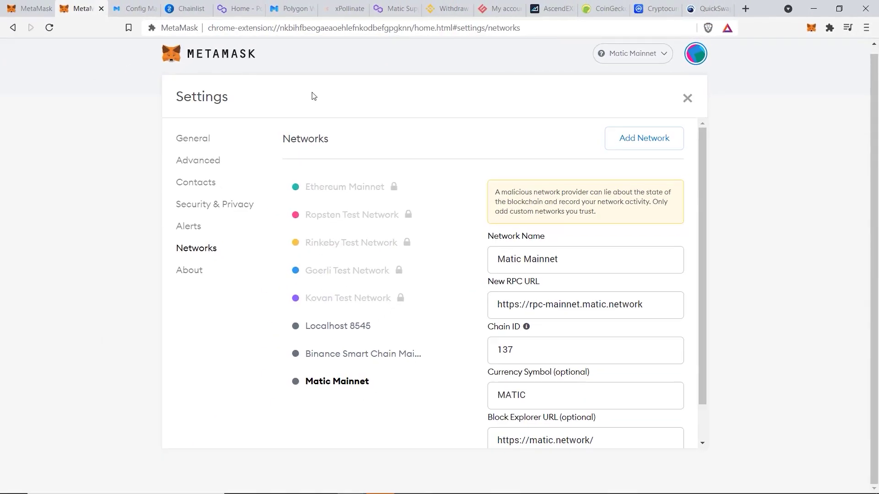
left_click(634, 53)
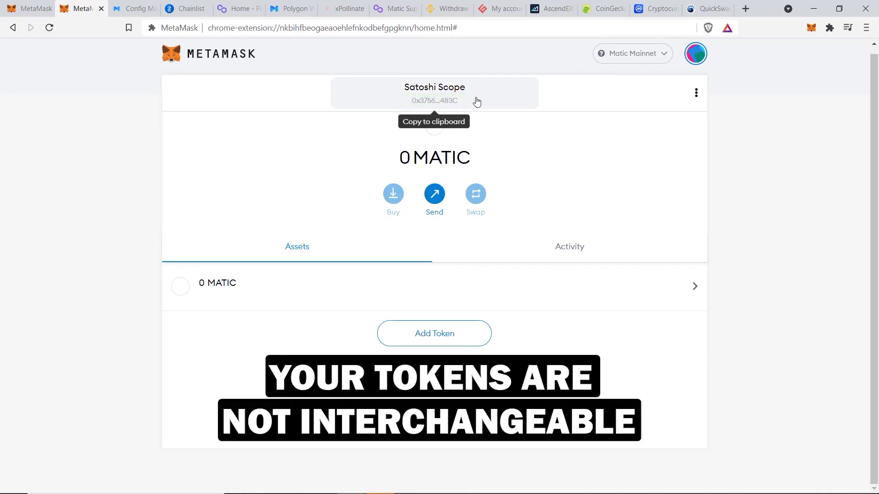
left_click(632, 53)
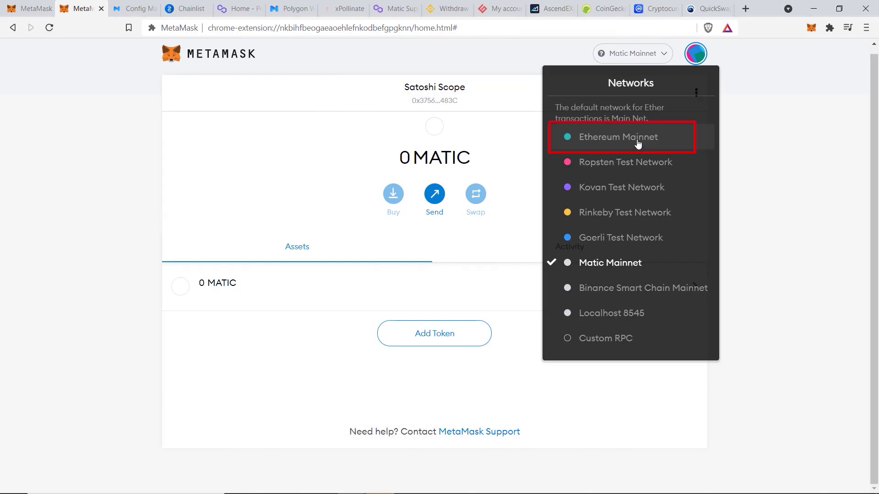
left_click(638, 144)
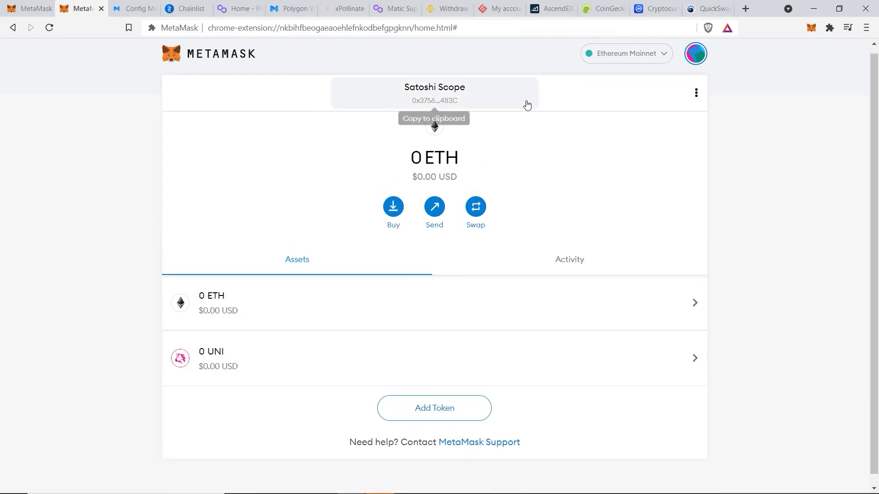
left_click(615, 57)
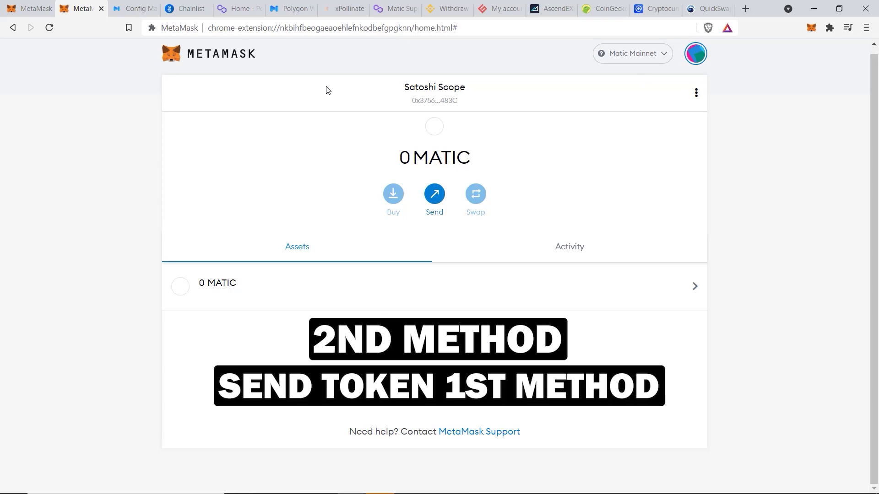
Step: Open the Polygon Bridge from the polygon.technology site and log in with MetaMask, signing the wallet's signature request
left_click(237, 9)
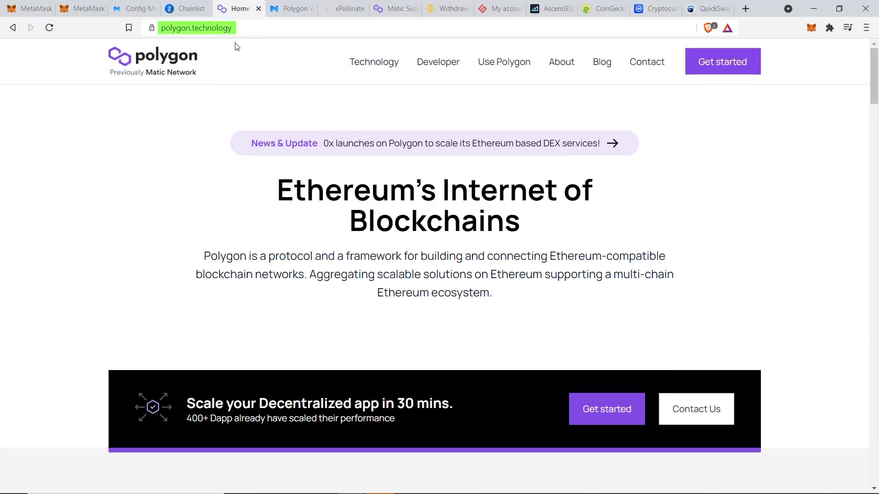
mouse_move(500, 64)
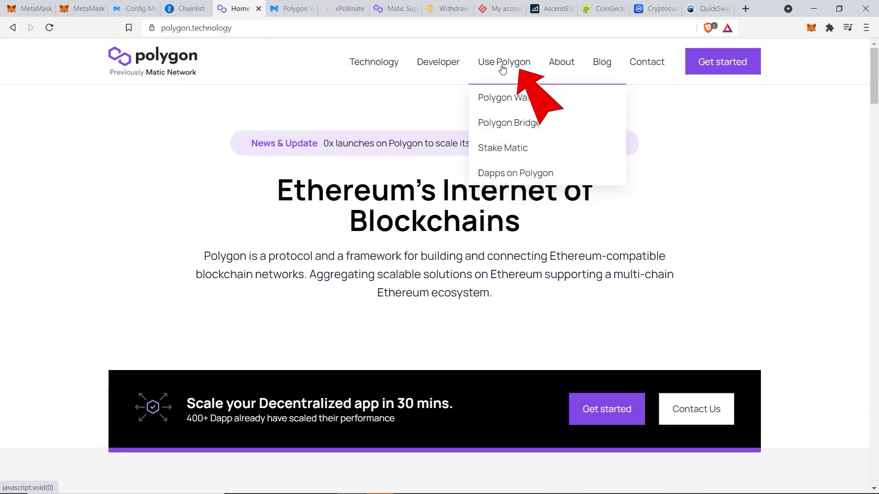
left_click(516, 123)
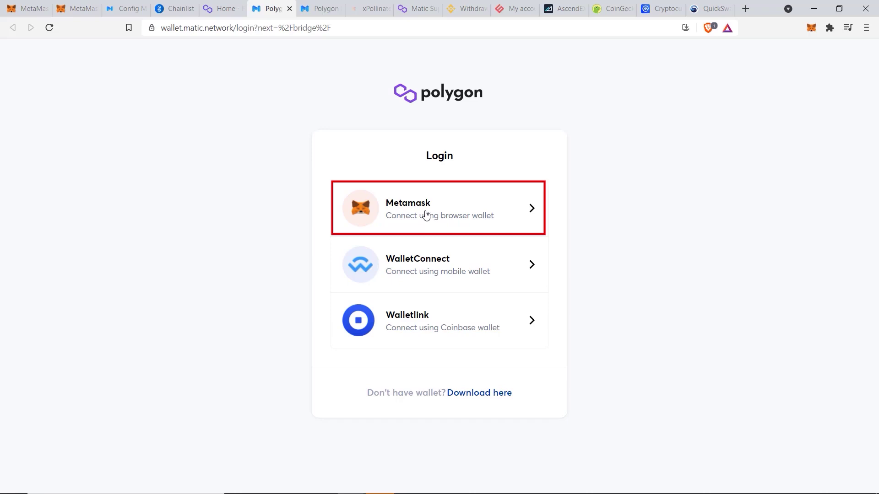
left_click(426, 216)
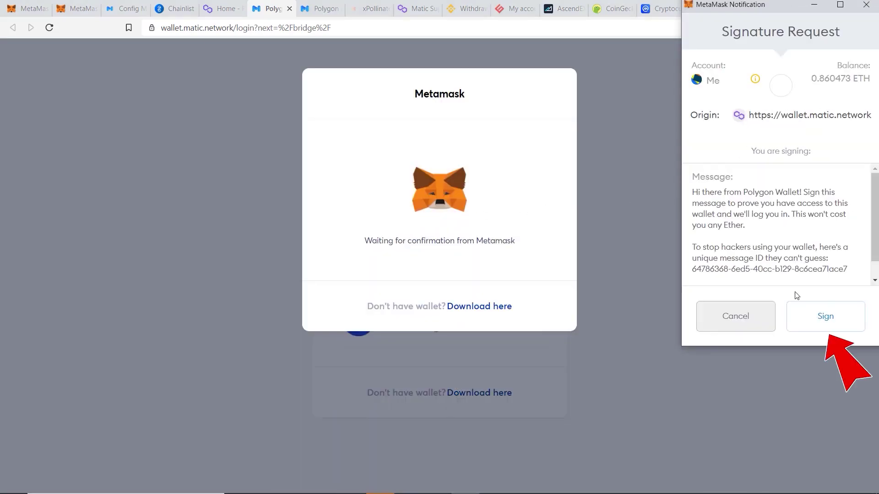
left_click(809, 320)
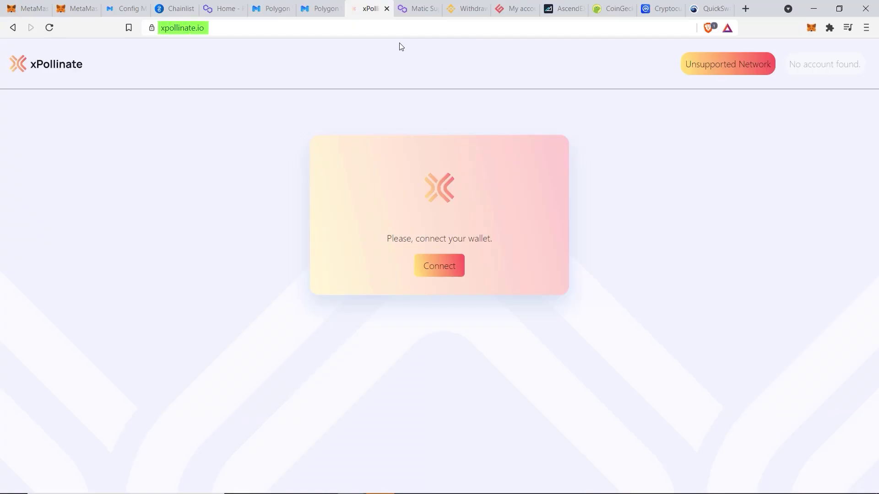
Step: Connect the MetaMask wallet to xPollinate and approve the site's access to the account
left_click(439, 271)
left_click(440, 217)
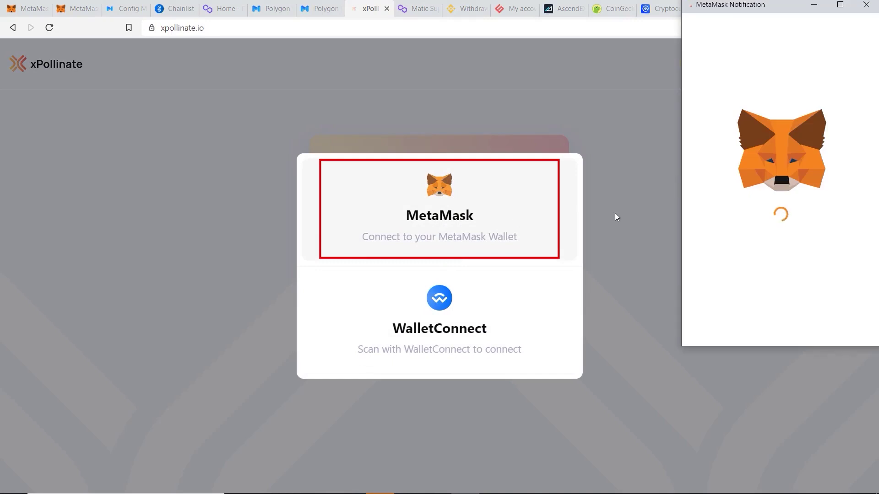
left_click(836, 326)
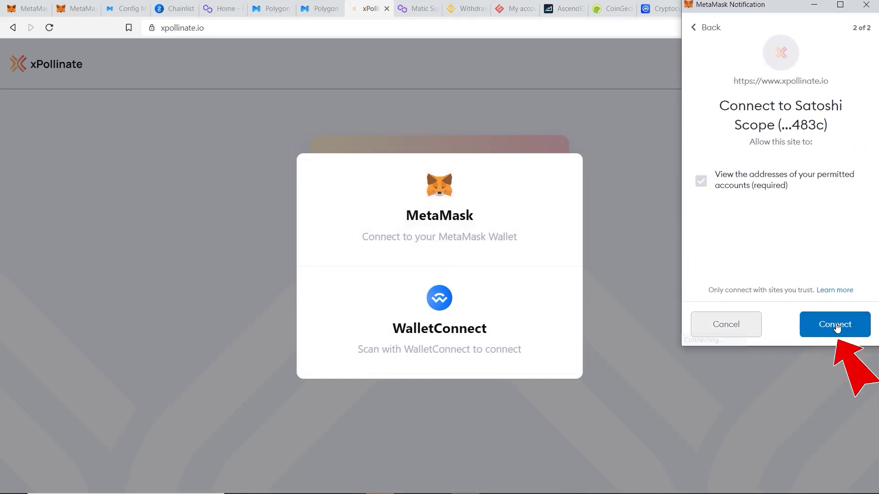
left_click(834, 325)
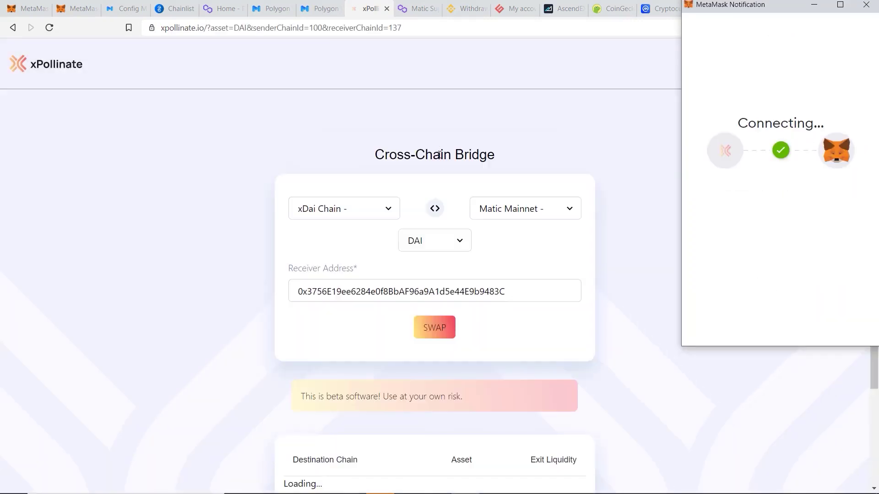
Step: Review the cross-chain bridge form and the exit liquidity table for each destination chain and asset
scroll(407, 149, "down", 3)
scroll(408, 148, "up", 1)
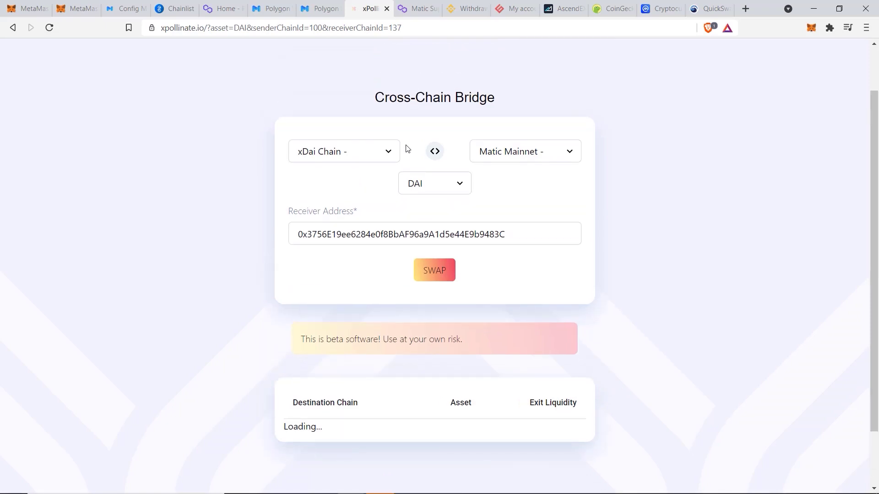
scroll(408, 149, "up", 1)
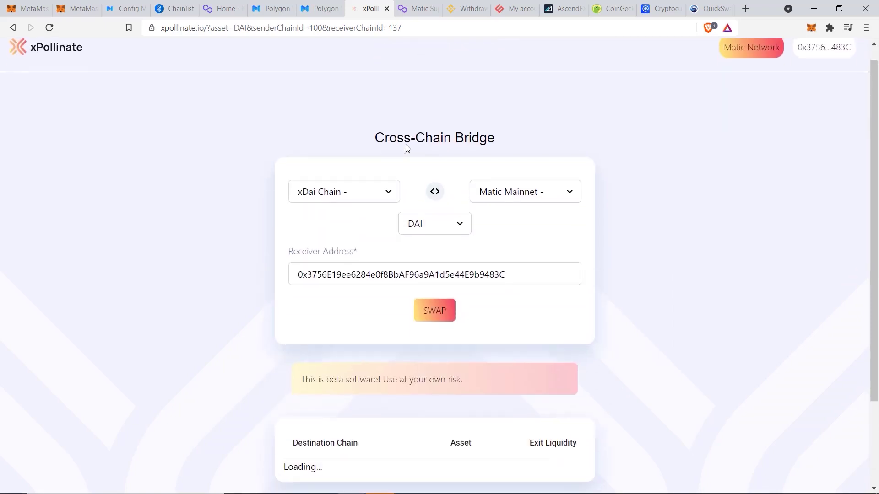
scroll(407, 148, "down", 2)
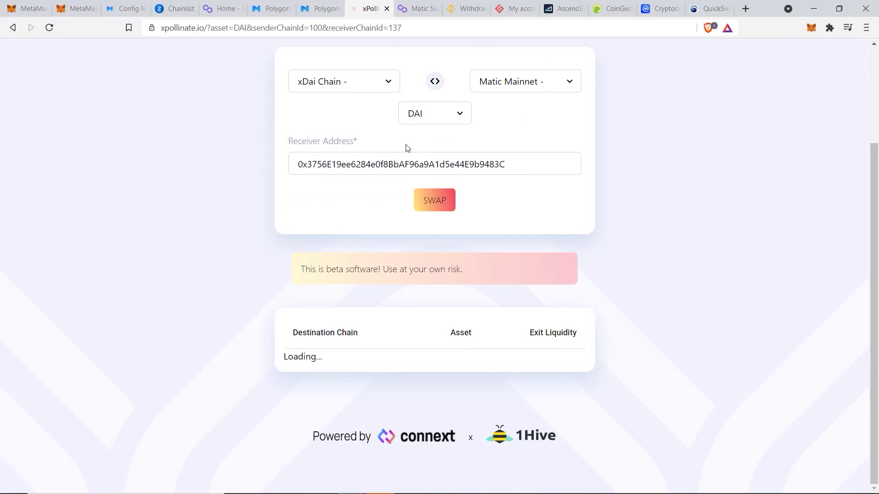
scroll(407, 148, "down", 5)
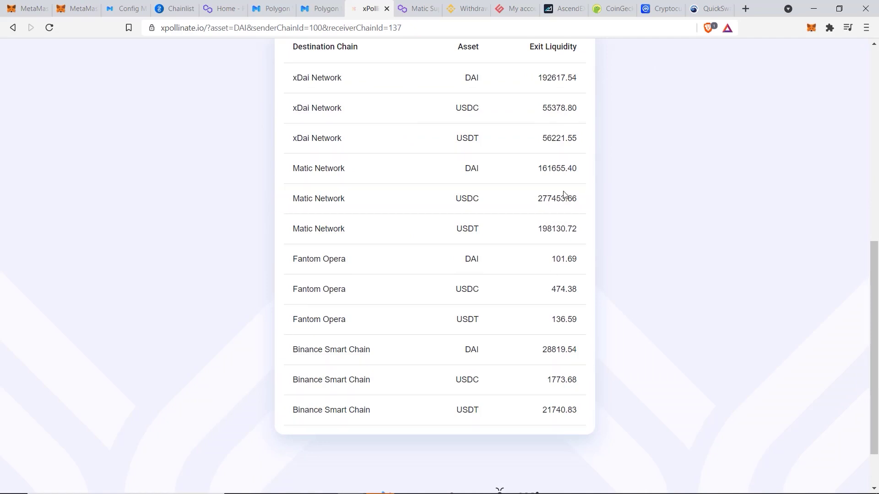
scroll(565, 194, "up", 9)
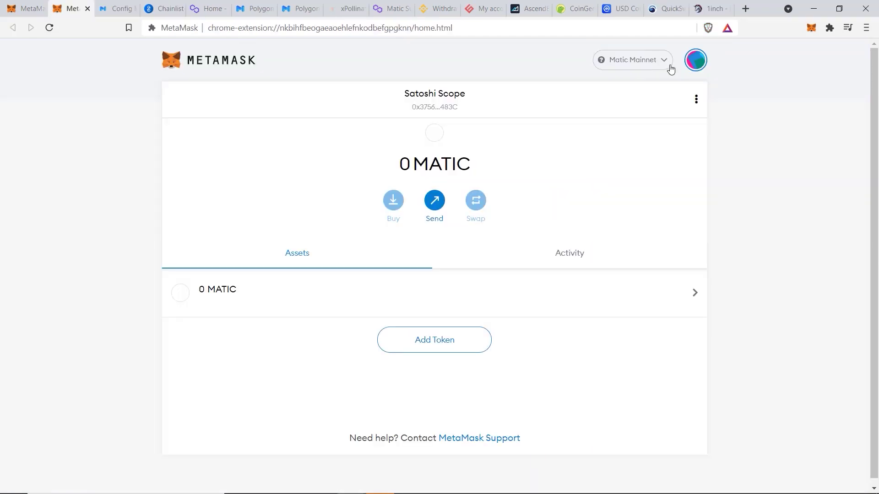
Step: Switch the MetaMask wallet to Binance Smart Chain Mainnet and check the connected network and account on xPollinate
left_click(654, 62)
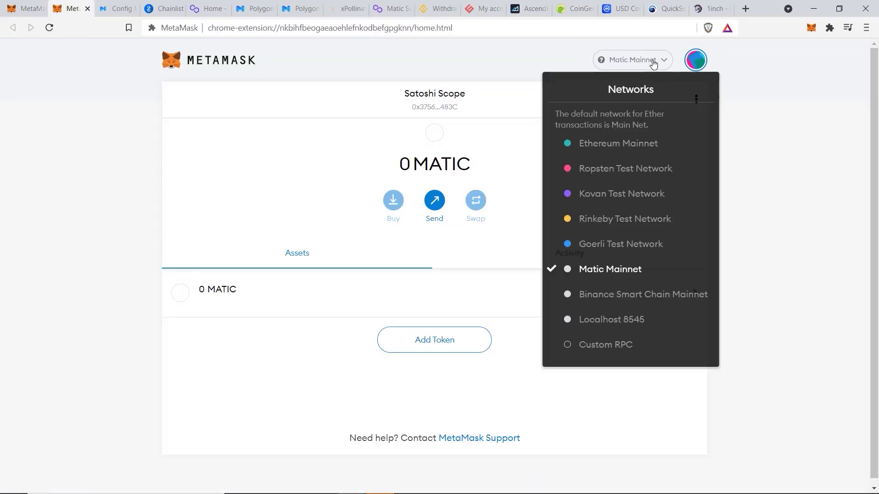
left_click(637, 300)
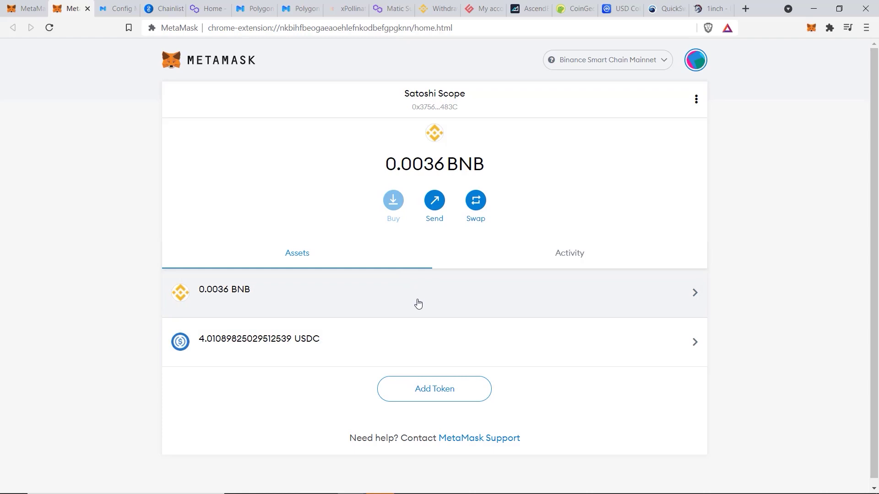
left_click(350, 11)
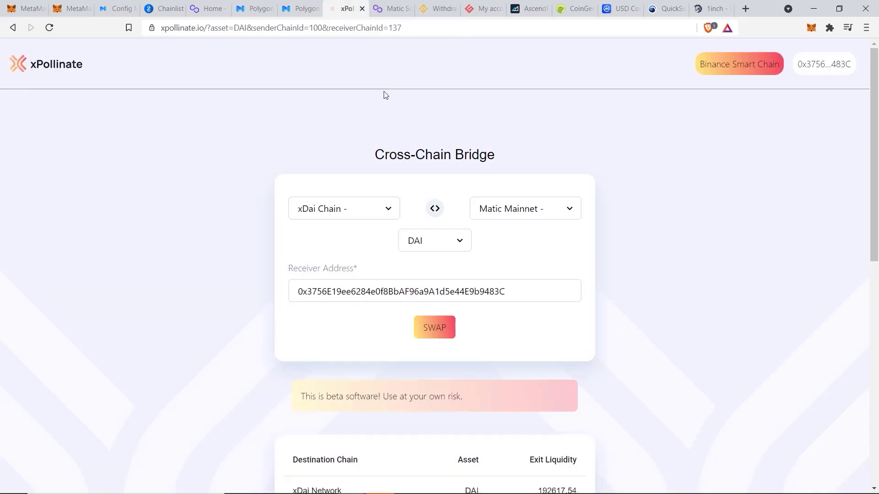
triple_click(750, 66)
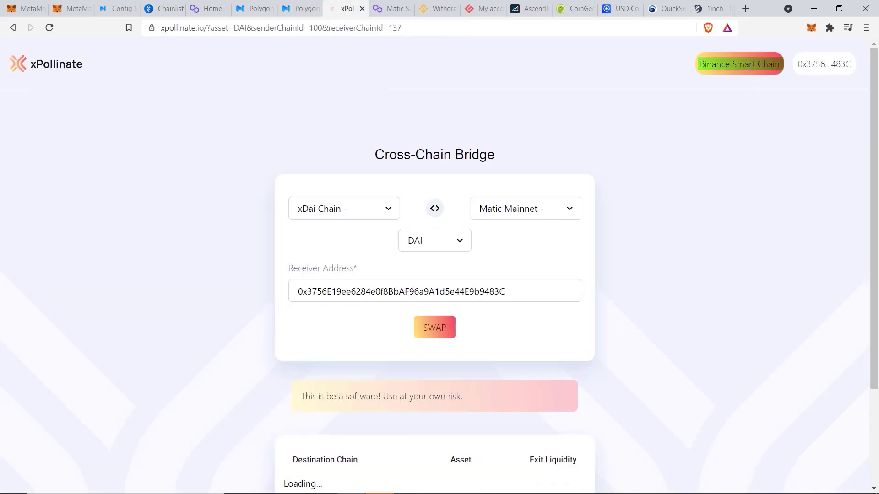
left_click_drag(750, 66, 821, 76)
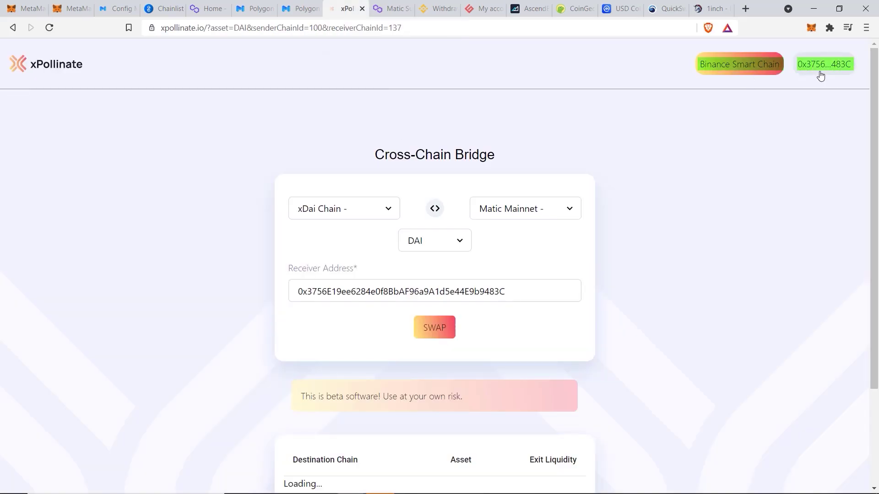
Step: Set the bridge's source to Binance Smart Chain Mainnet and asset to USDC, start the swap to Matic Mainnet and sign the Connext login request
left_click(371, 209)
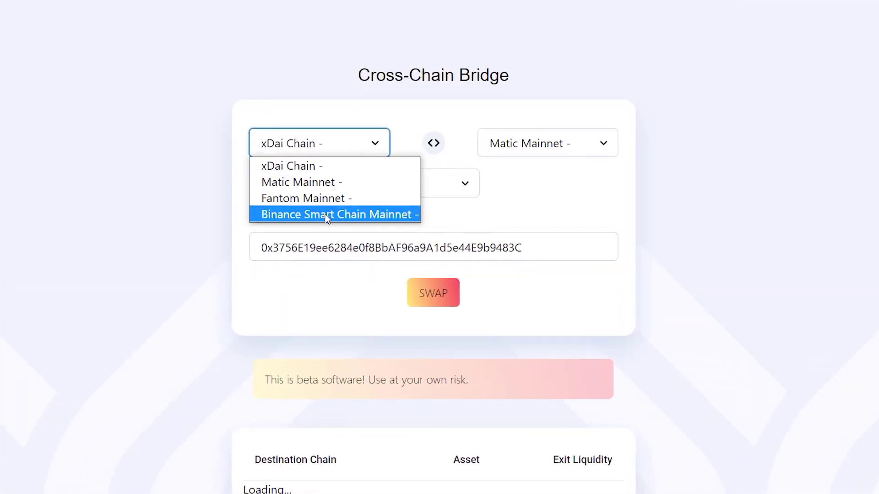
left_click(327, 215)
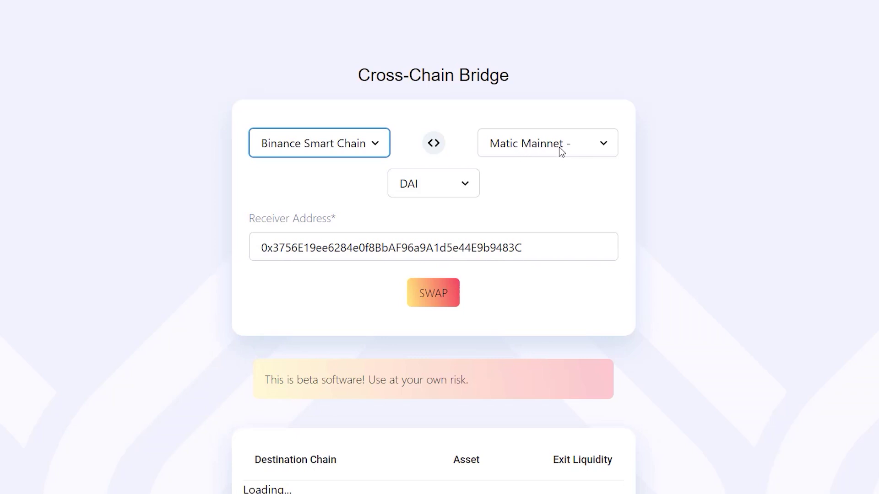
left_click(467, 186)
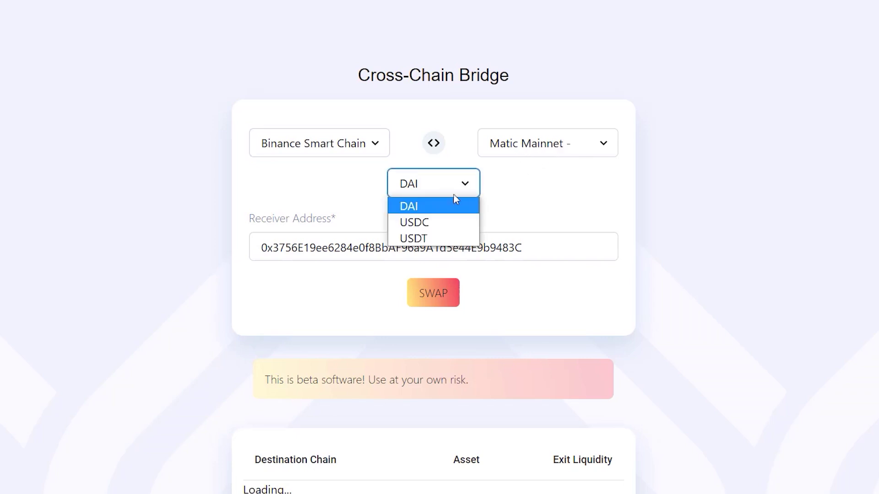
left_click(426, 223)
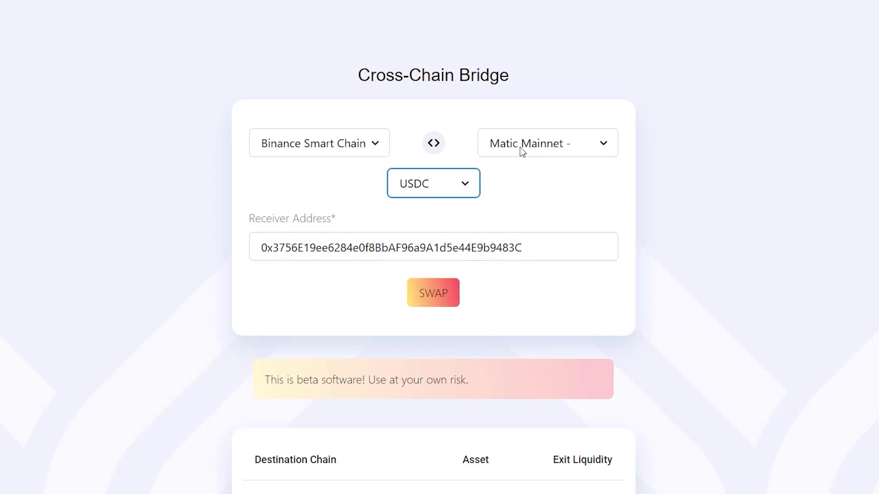
left_click(434, 295)
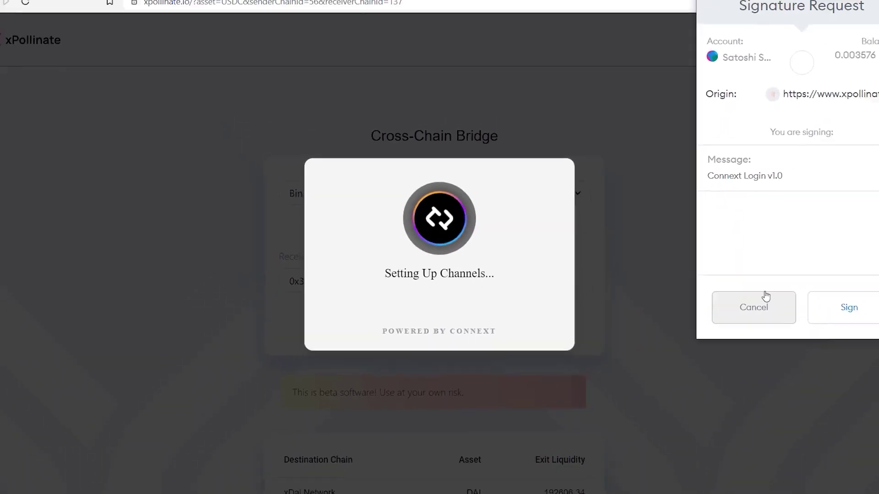
left_click(847, 312)
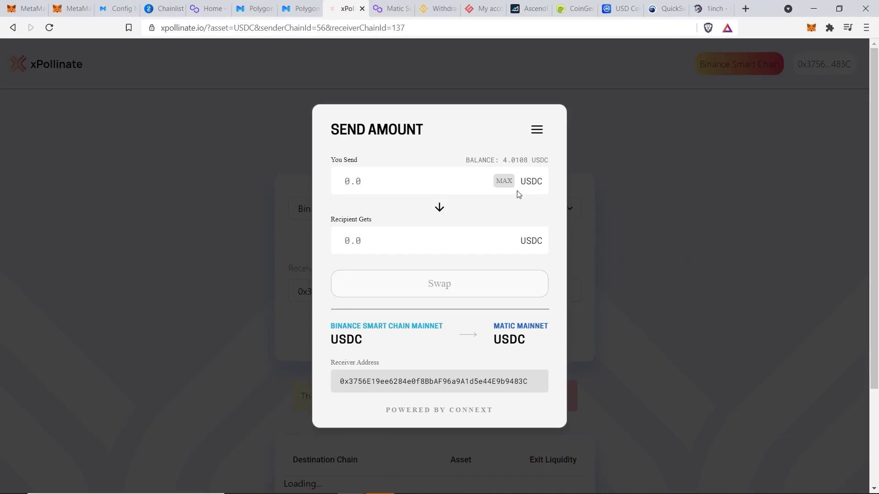
Step: Set the amount to send to 1 USDC and check the estimated fees
left_click(503, 183)
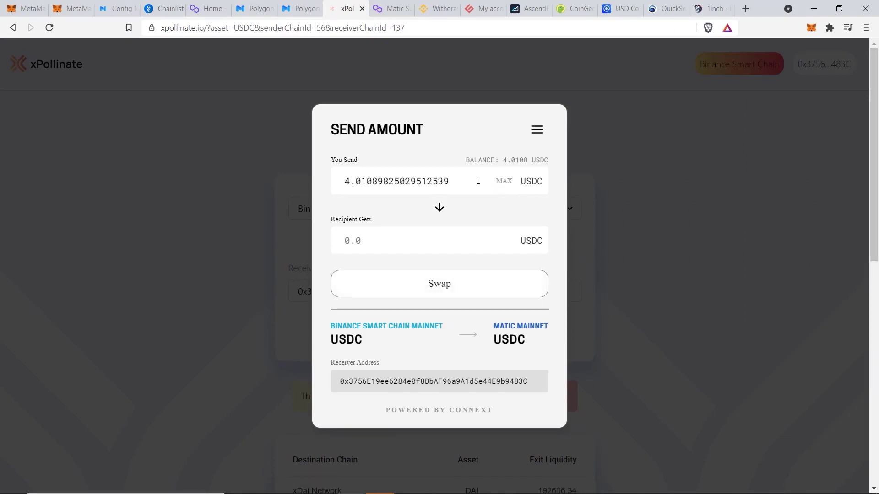
left_click_drag(476, 180, 344, 180)
type("1")
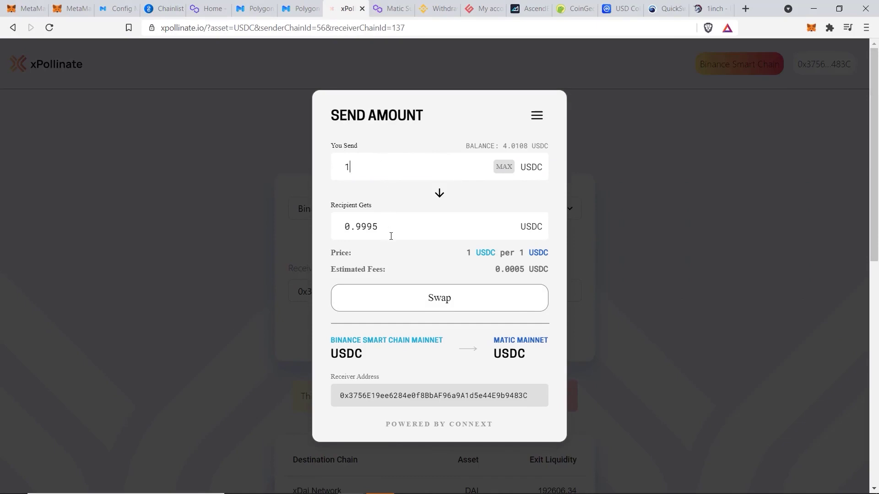
triple_click(501, 274)
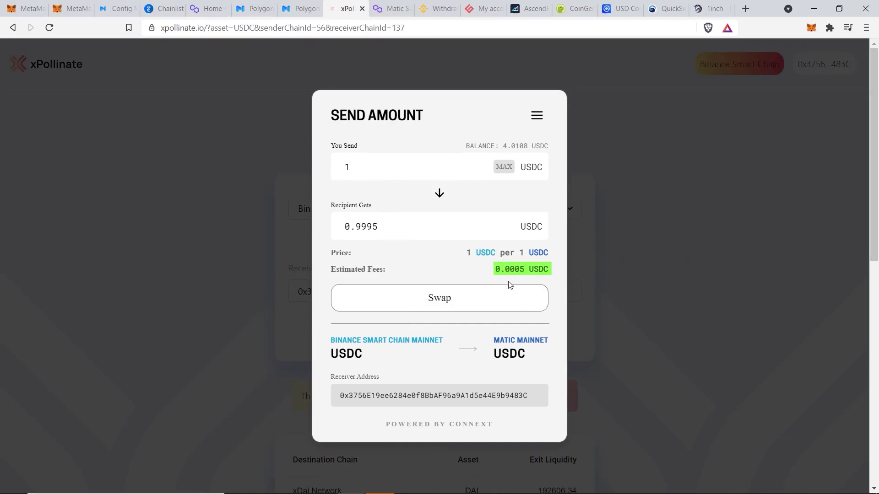
Step: Try a send amount of 10000 USDC to compare the estimated fees, and restore the amount to 1
left_click(479, 279)
type("0000")
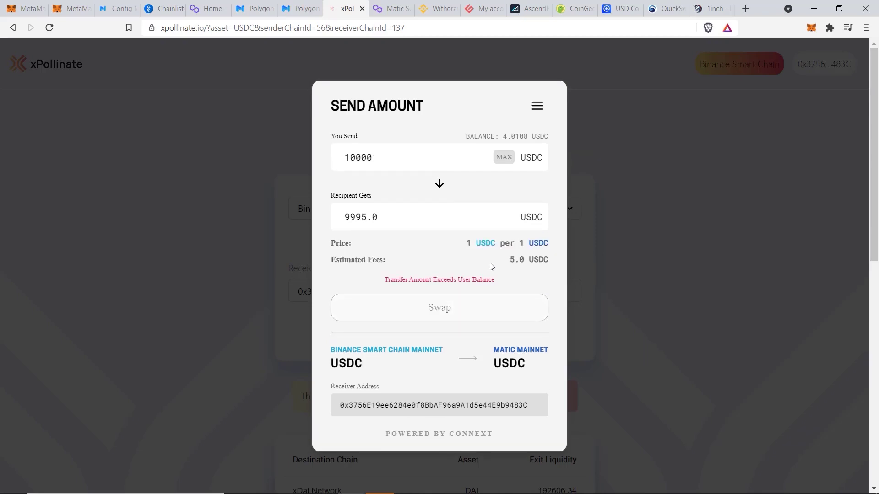
triple_click(522, 259)
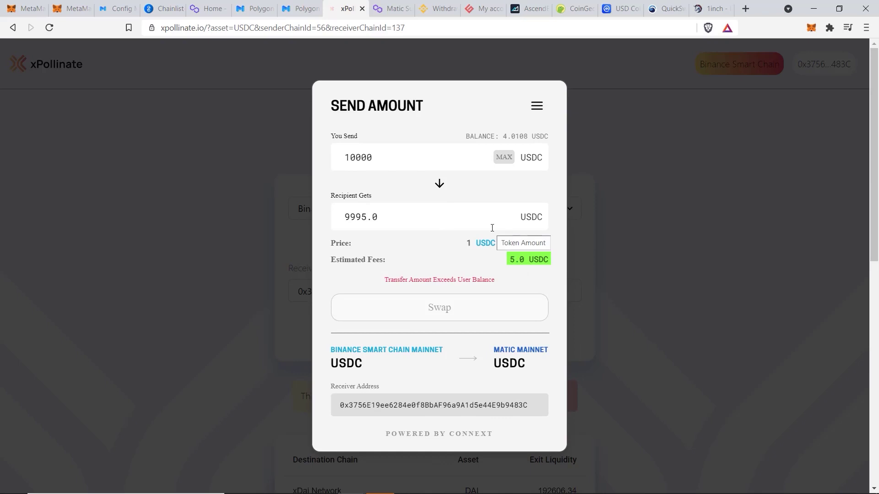
key("BackSpace")
key("BackSpace")
key("BackSpace")
key("BackSpace")
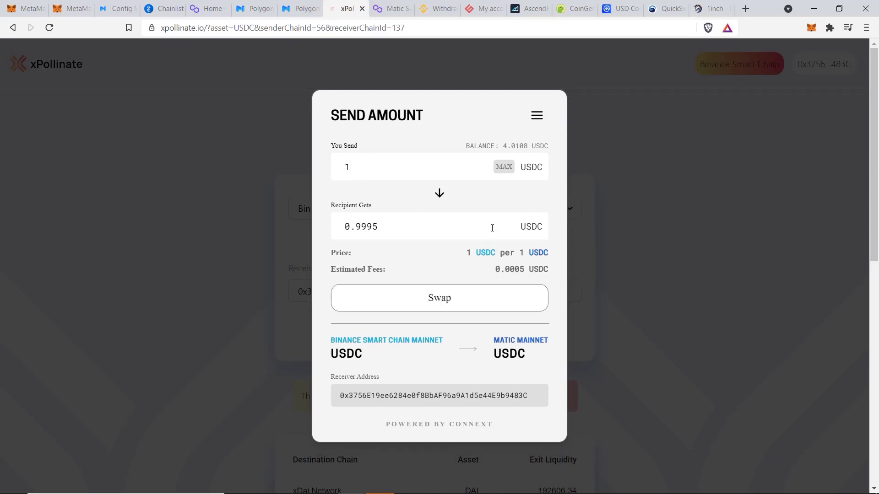
Step: Submit the 1 USDC swap to Matic Mainnet and confirm the transfer in MetaMask
left_click(462, 306)
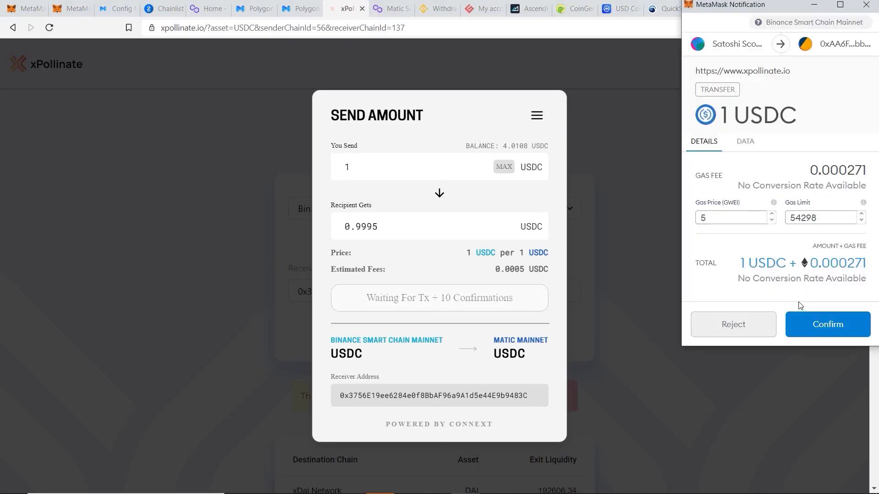
left_click(829, 324)
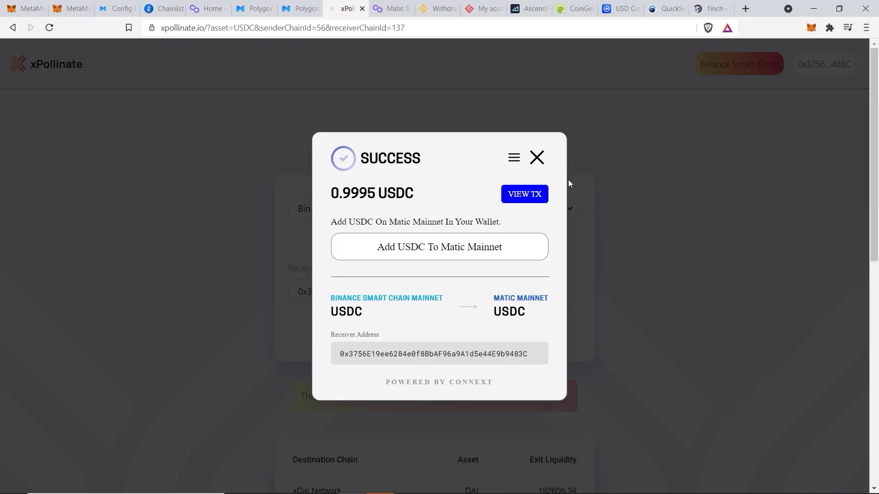
Step: Switch the MetaMask wallet to Matic Mainnet and try to add USDC as a custom token by pasting a contract address
left_click(73, 10)
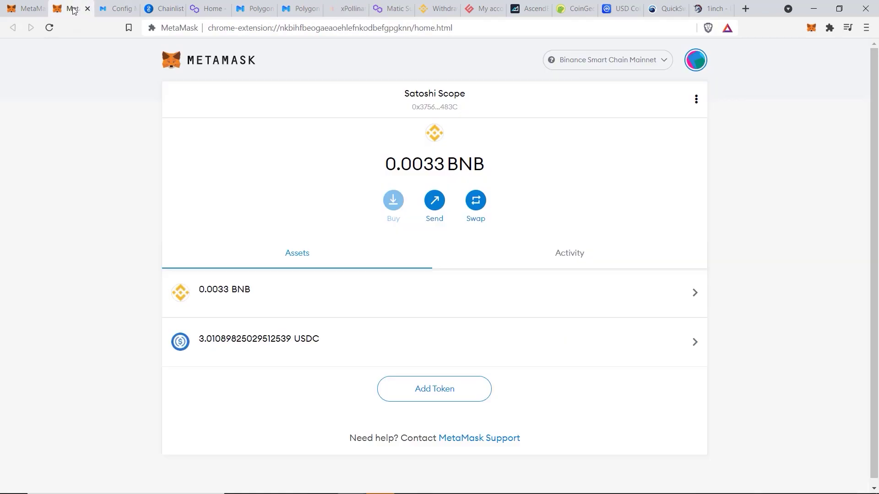
left_click(610, 64)
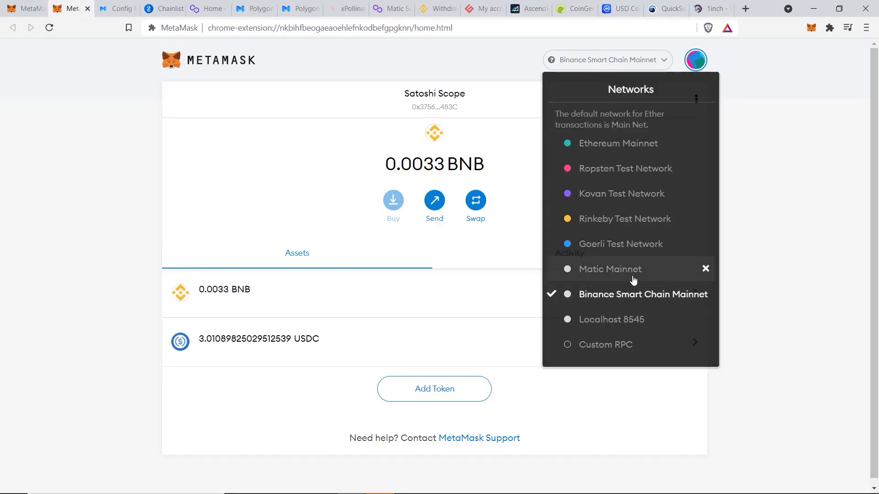
left_click(608, 268)
left_click(447, 342)
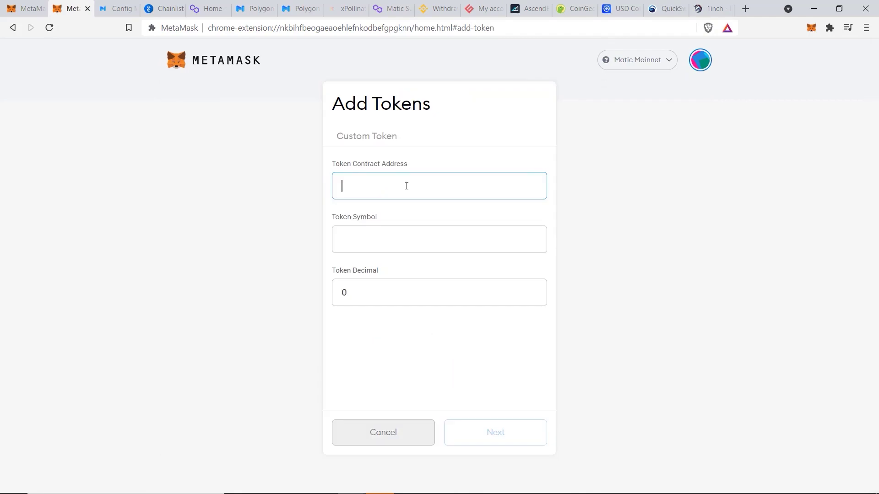
key("ctrl+v")
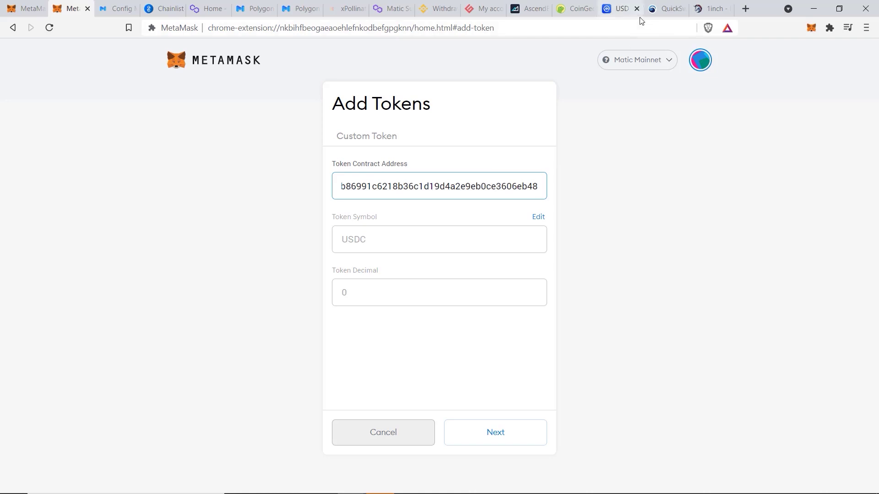
Step: Switch to CoinMarketCap's USD Coin page and add the Polygon USDC contract to MetaMask, approving the suggested token
left_click(587, 9)
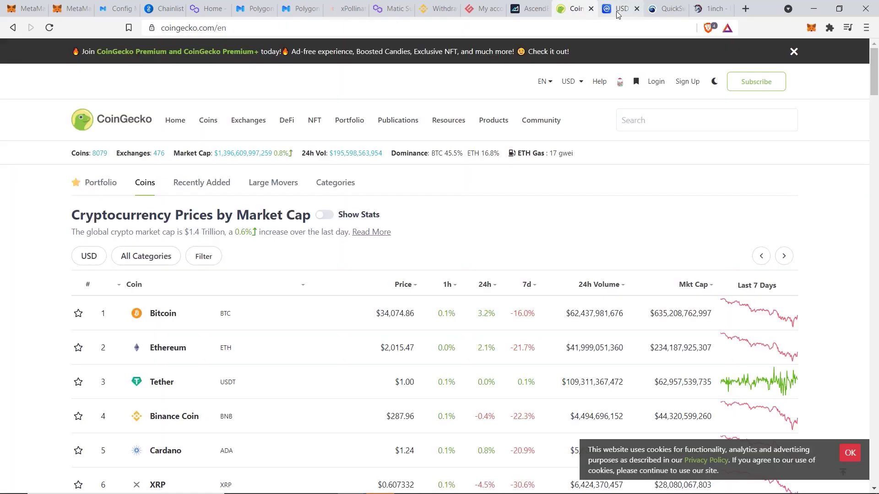
left_click(616, 13)
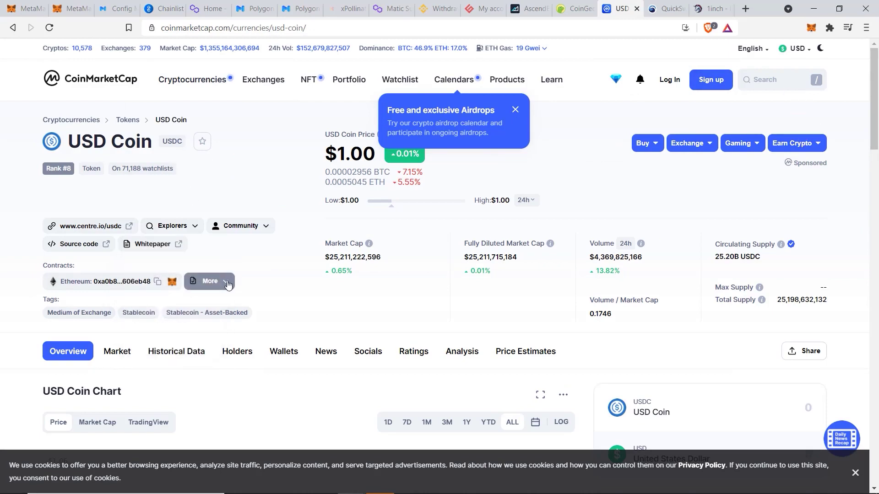
mouse_move(227, 285)
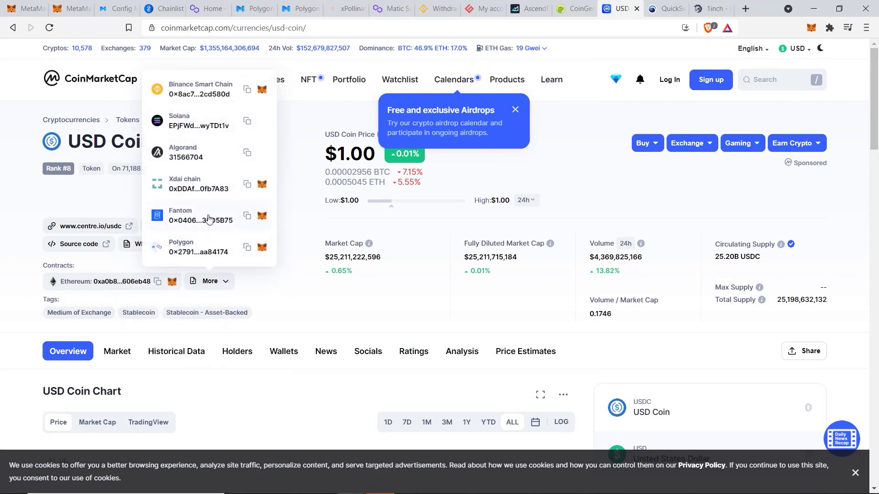
left_click(262, 248)
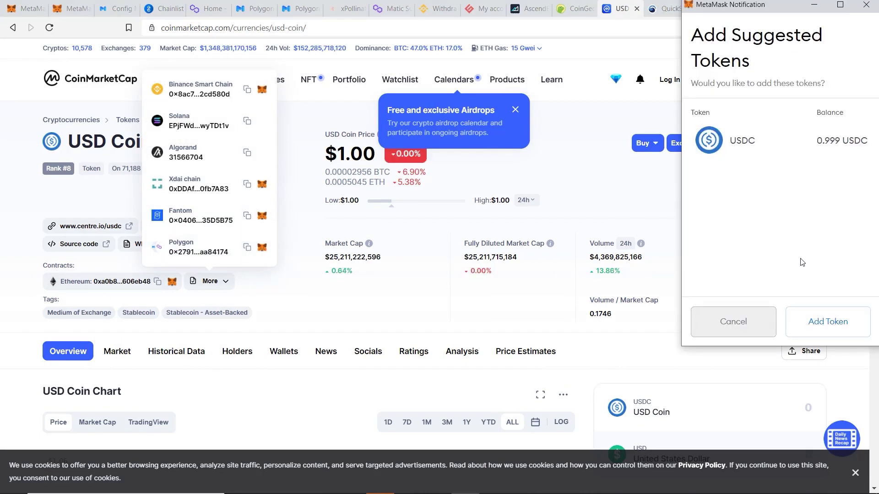
left_click(813, 323)
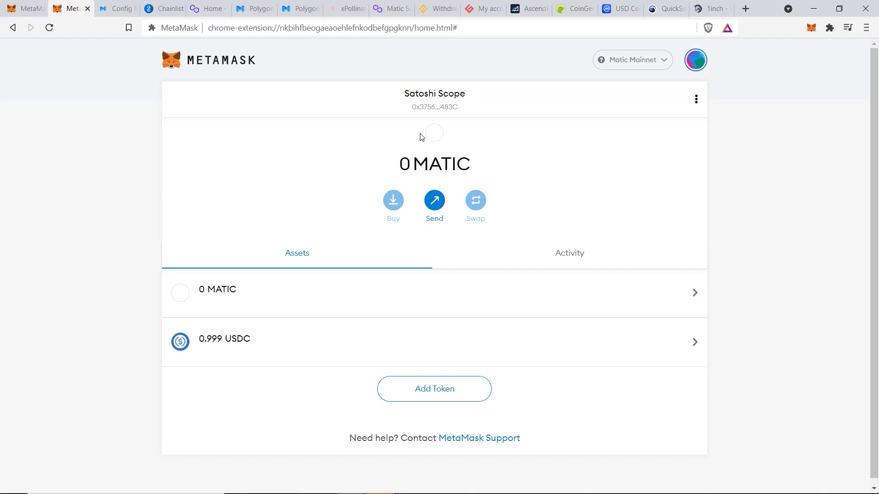
Step: Open the Polygon Faucet at matic.supply and connect it to the wallet account through MetaMask
left_click(390, 13)
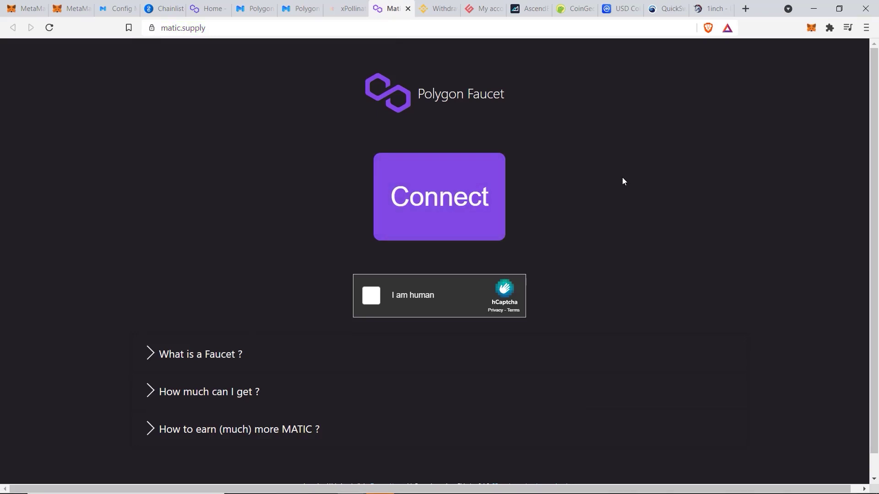
left_click(422, 192)
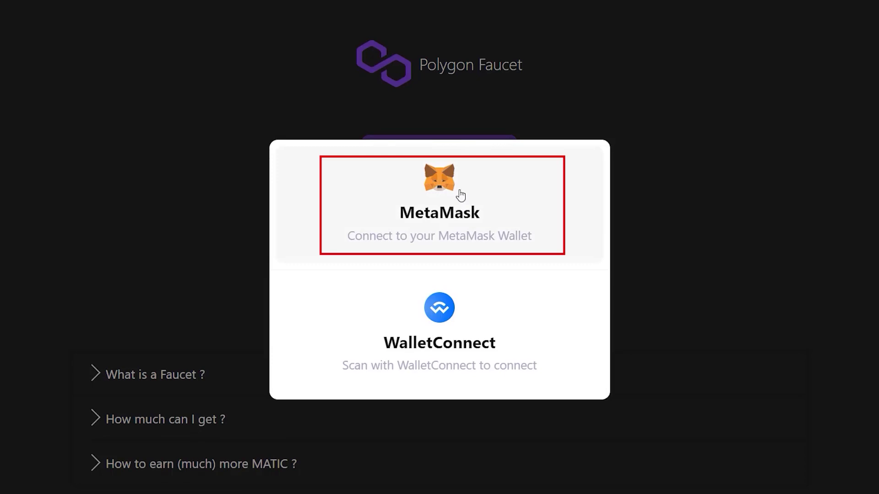
left_click(460, 196)
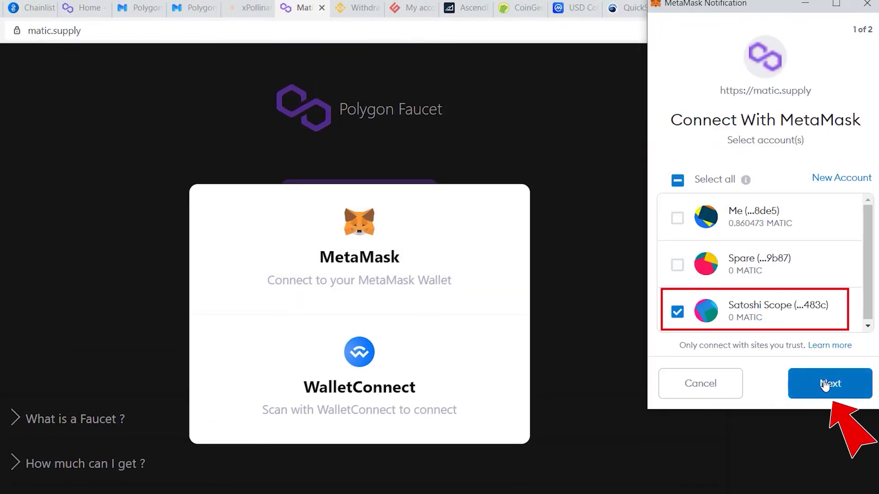
left_click(825, 386)
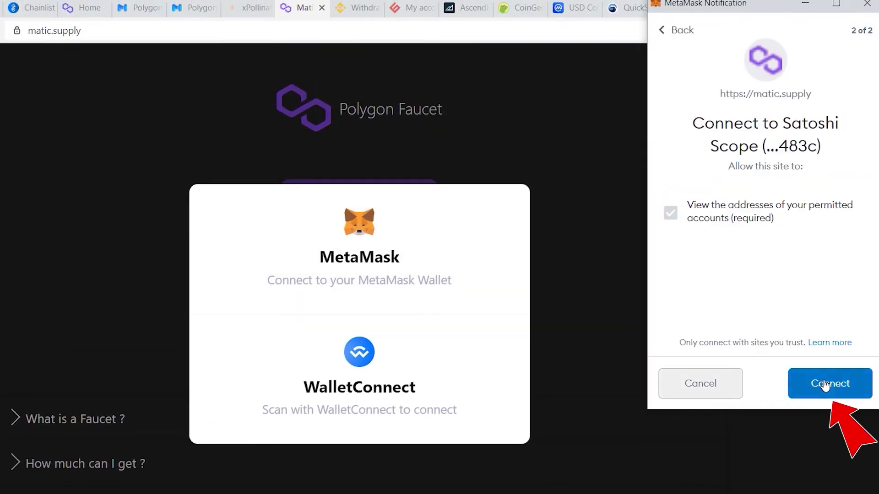
left_click(824, 385)
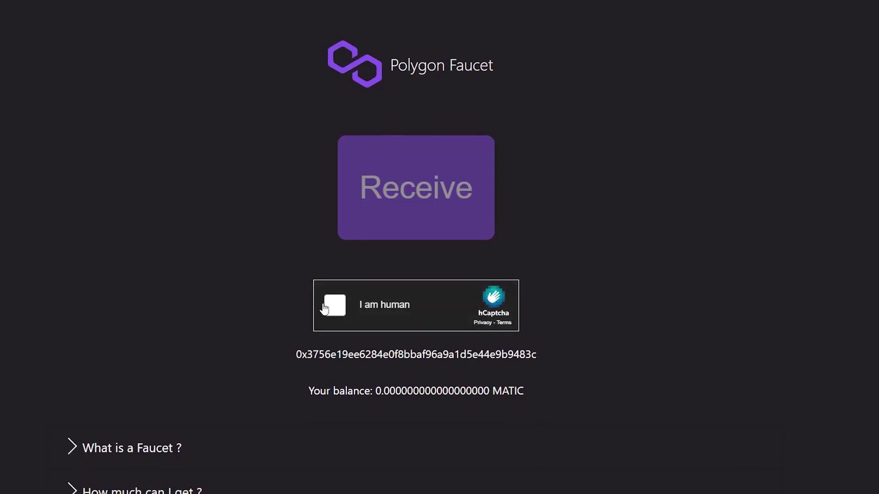
Step: Complete the faucet's human check by selecting the truck images and request the free MATIC
left_click(339, 311)
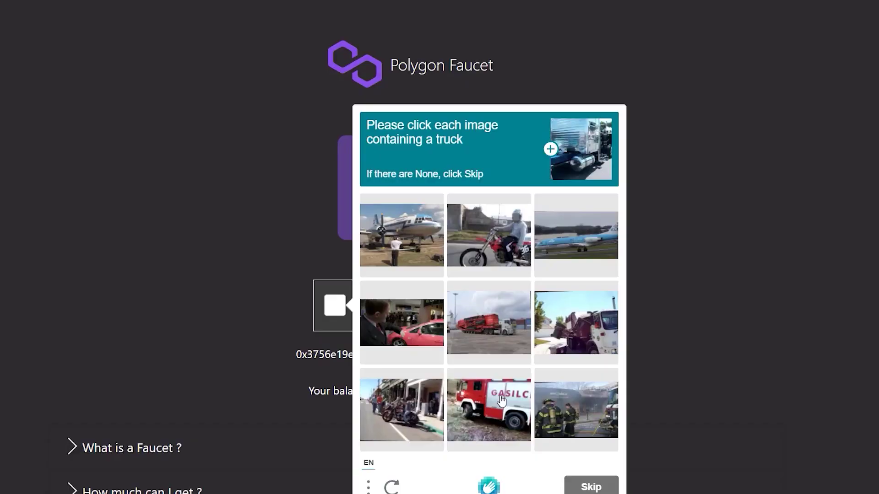
left_click(489, 410)
left_click(575, 323)
left_click(491, 332)
left_click(591, 487)
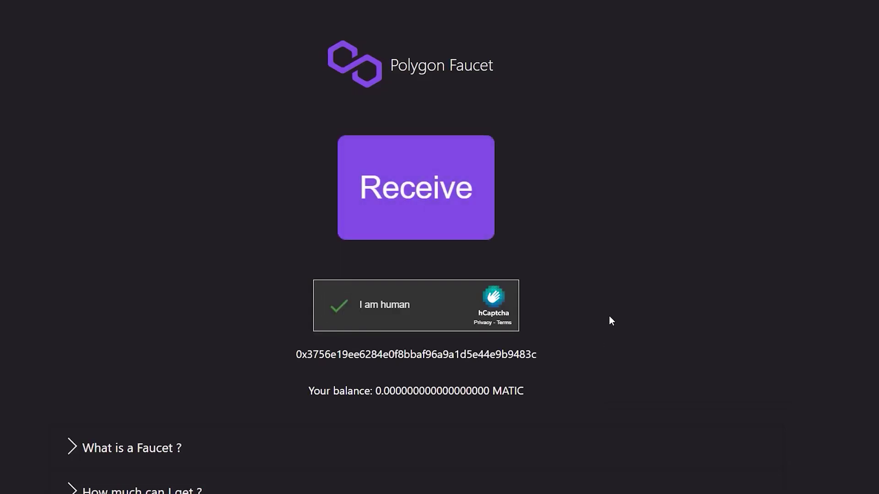
left_click(424, 192)
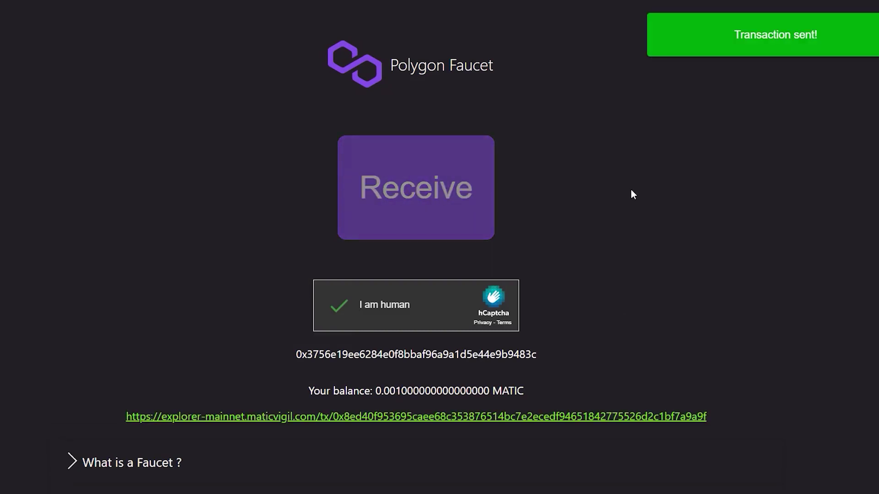
Step: Review the faucet transaction's details on Polygonscan and check the MATIC balance in MetaMask
left_click(411, 420)
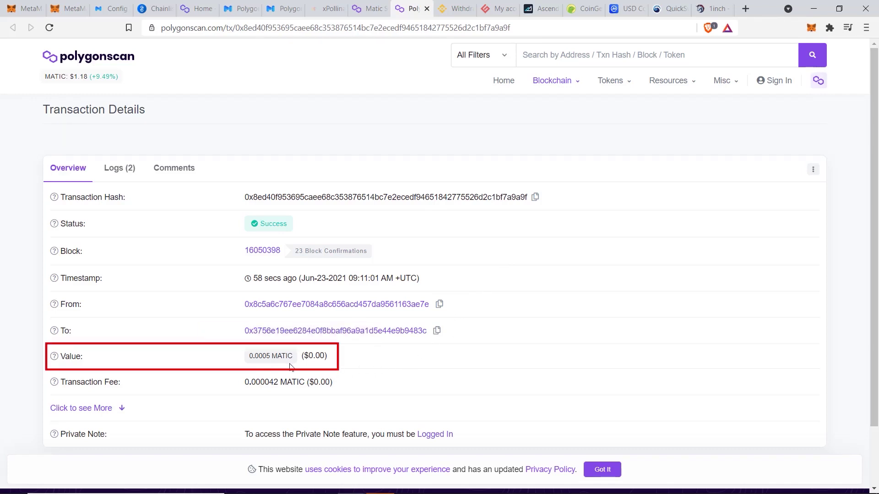
left_click(70, 7)
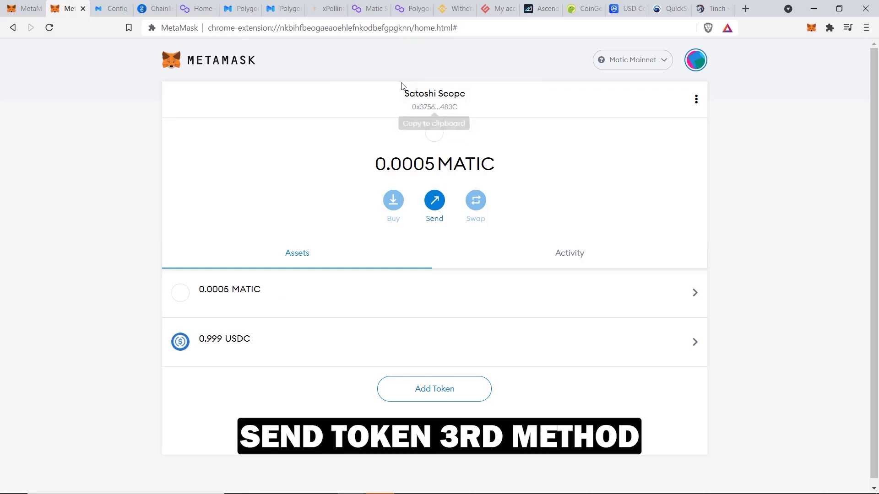
Step: Examine the MATIC withdrawal pages on Gate.io and AscendEX, choosing AscendEX's Matic network to check its fee and limits
left_click(493, 12)
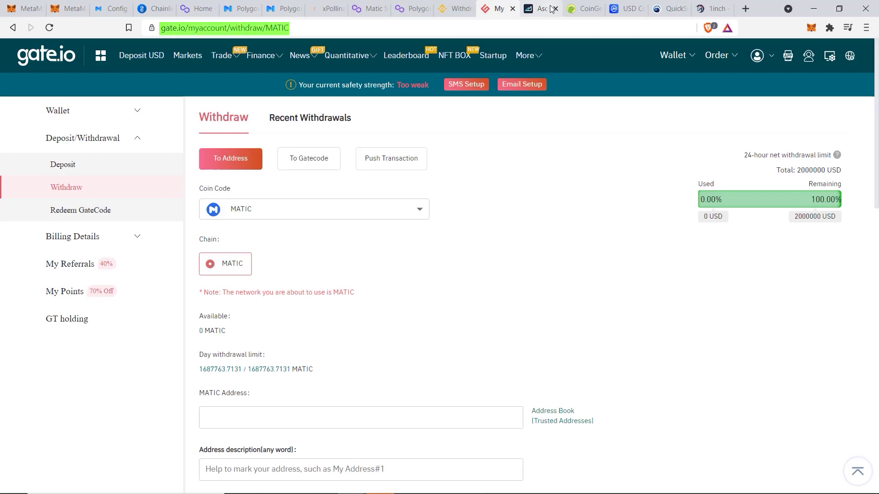
left_click(550, 10)
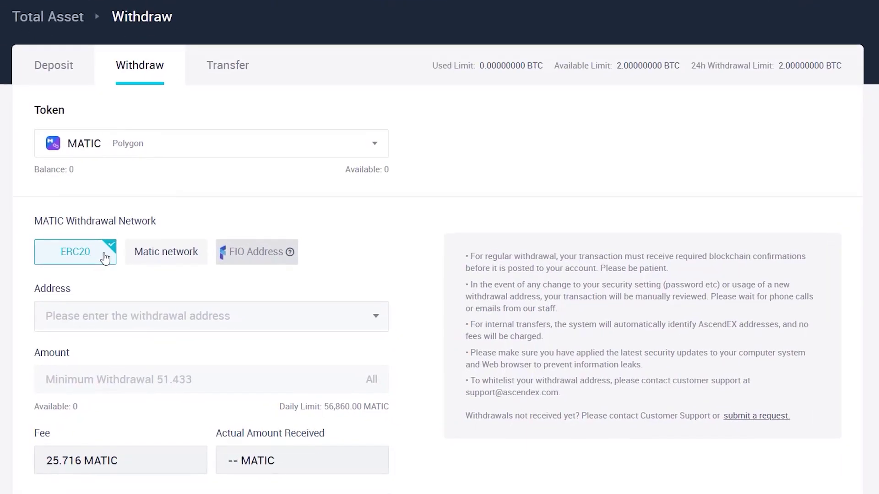
left_click(167, 259)
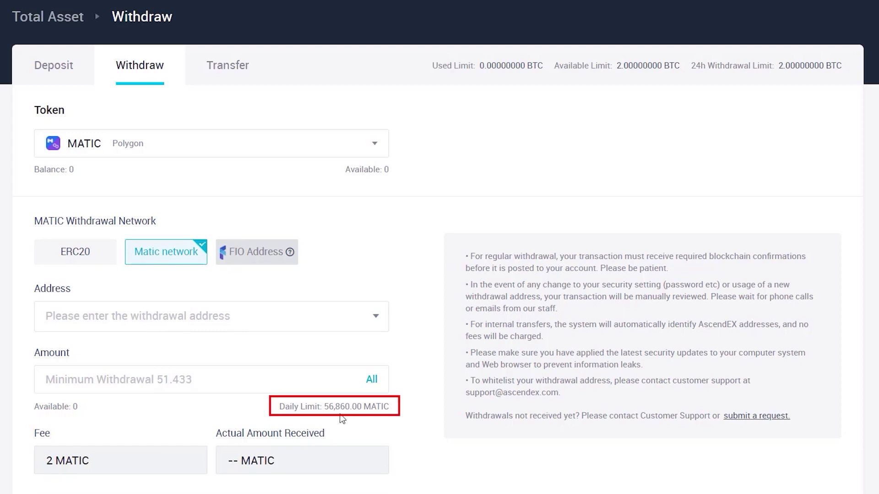
scroll(293, 426, "down", 2)
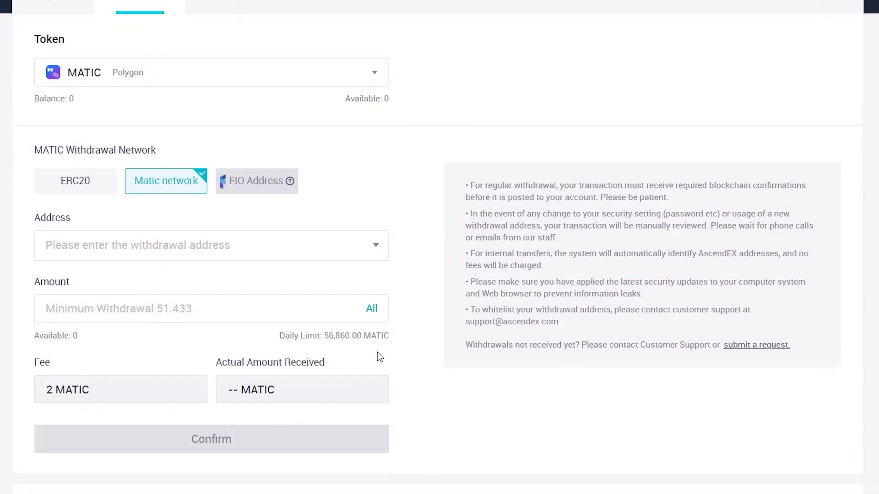
scroll(381, 355, "down", 4)
mouse_move(115, 436)
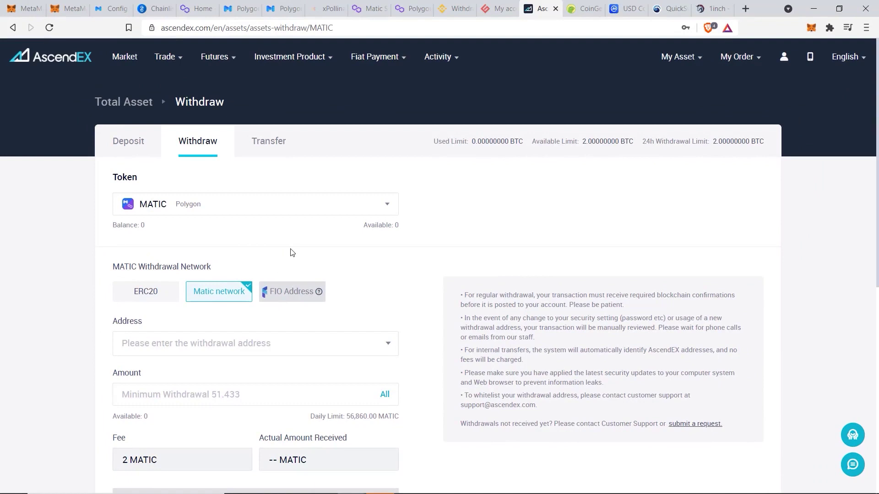
left_click(498, 9)
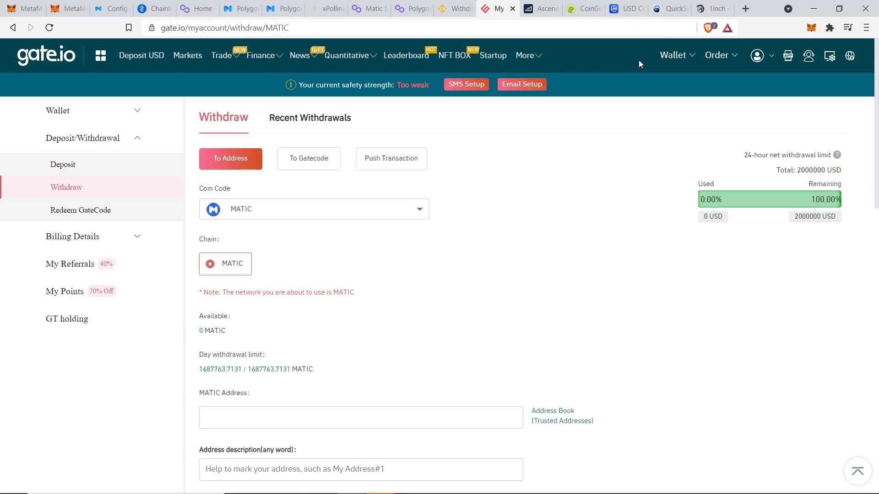
Step: Open QuickSwap, get the MetaMask account connected on Matic Mainnet and check the connected account's details
left_click(671, 8)
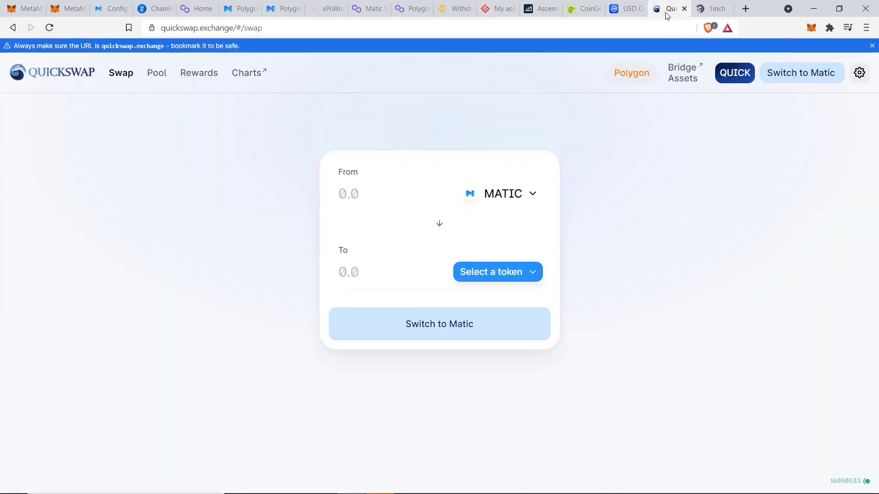
left_click(811, 29)
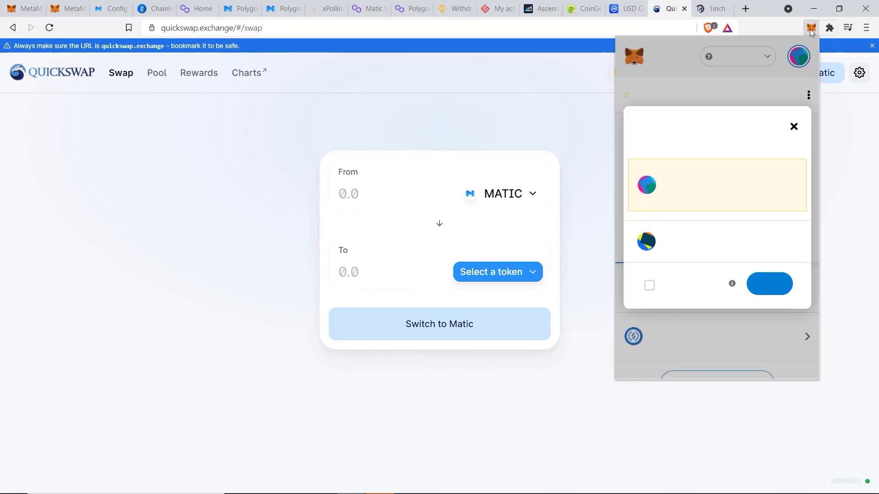
left_click(677, 201)
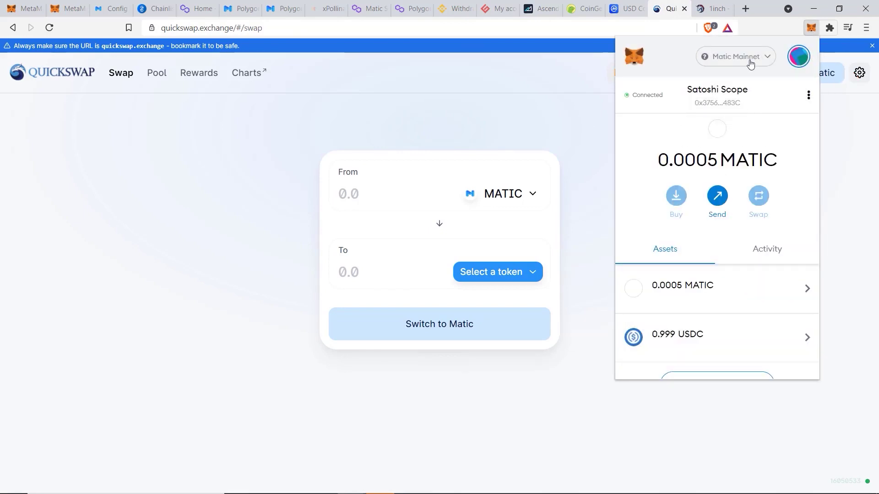
left_click(586, 207)
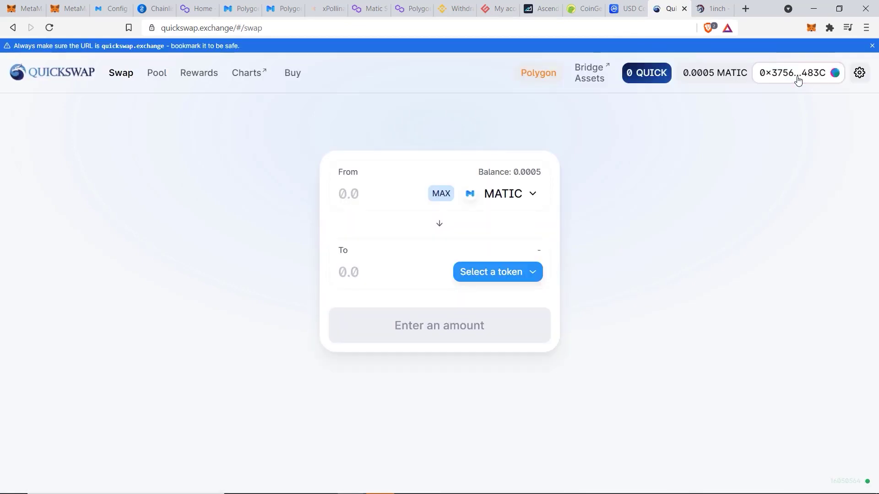
left_click(795, 77)
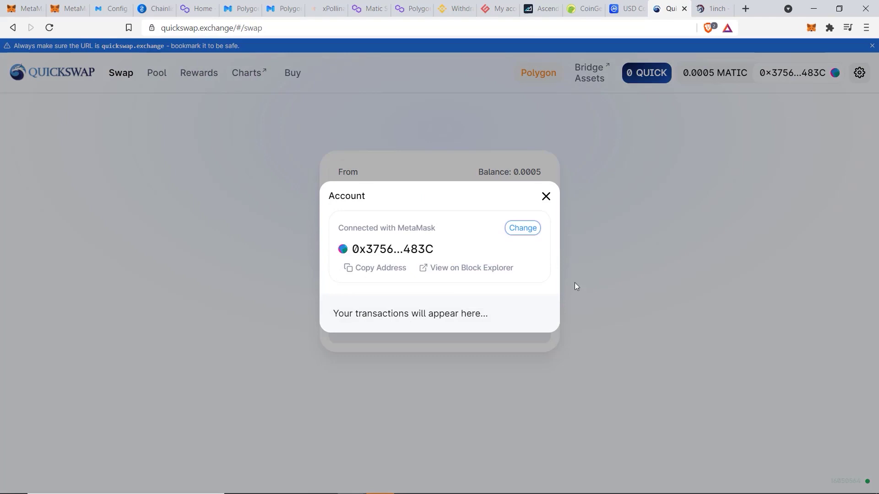
left_click(655, 252)
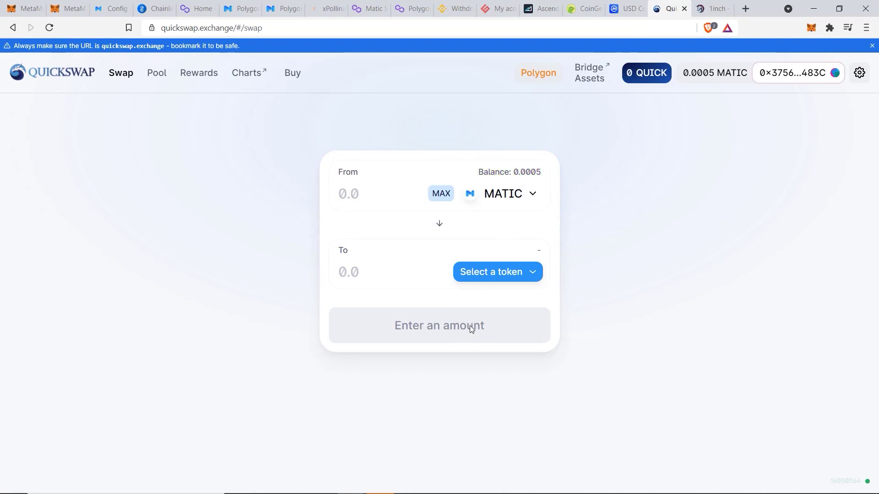
Step: Set up a QuickSwap trade of 0.00001 MATIC for AAVE
left_click(483, 196)
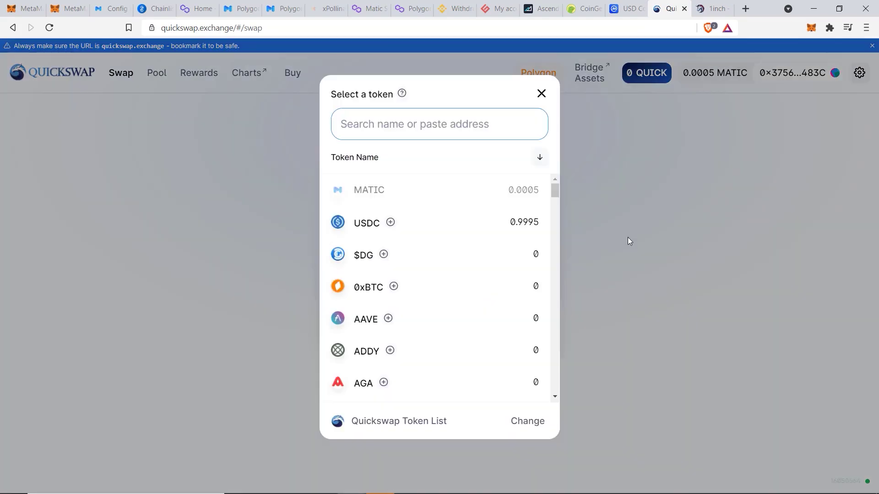
left_click(373, 318)
left_click(373, 194)
type("0.00001")
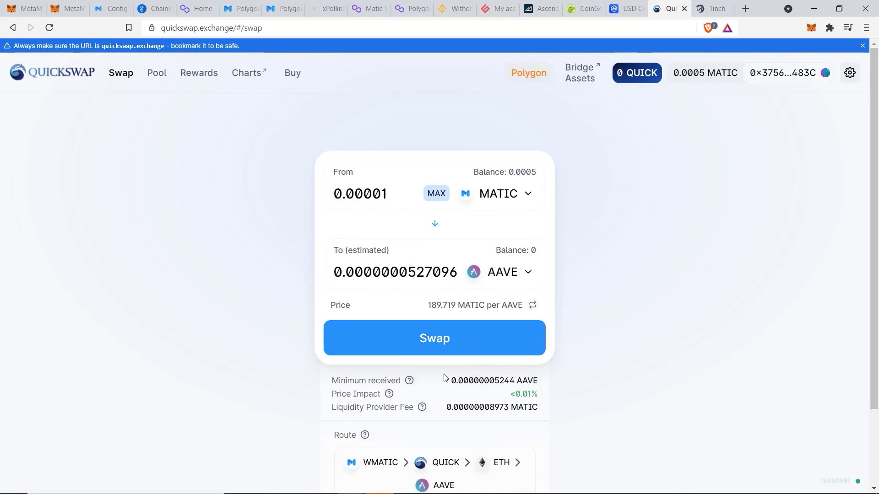
Step: Submit the MATIC-to-AAVE swap, check its total cost including gas in MetaMask, and reject the transaction
left_click(440, 338)
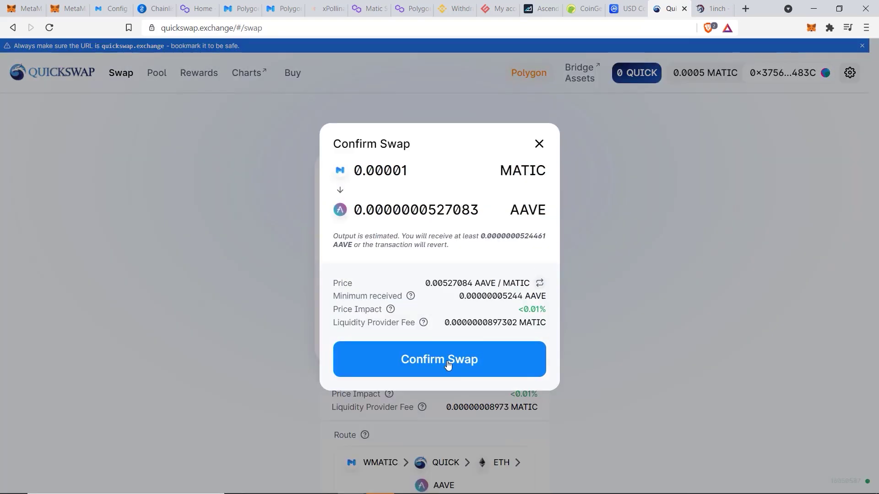
left_click(453, 359)
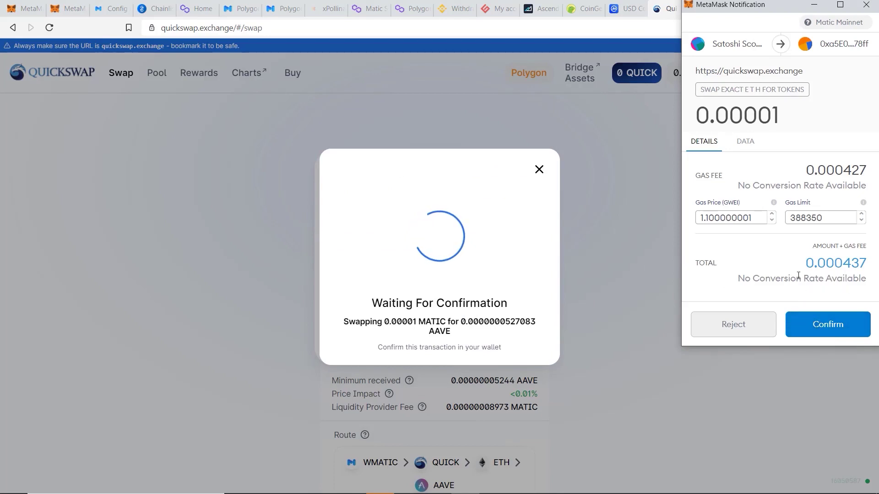
left_click_drag(807, 266, 865, 269)
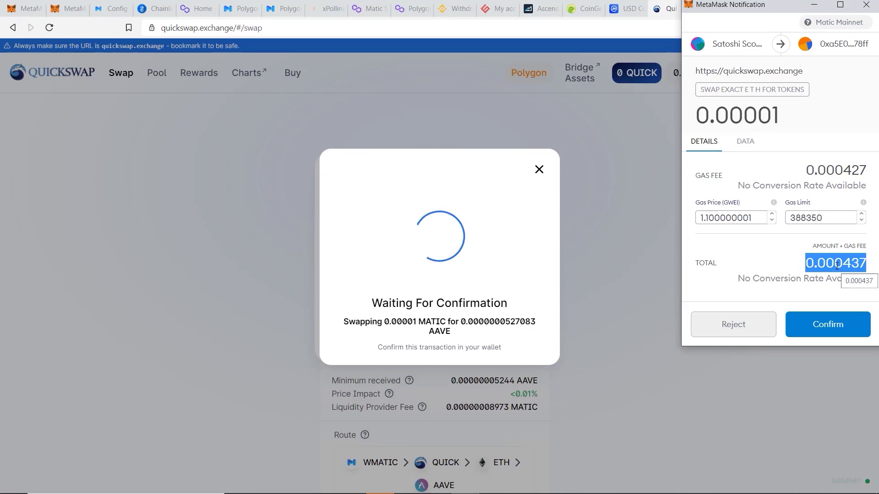
left_click(850, 279)
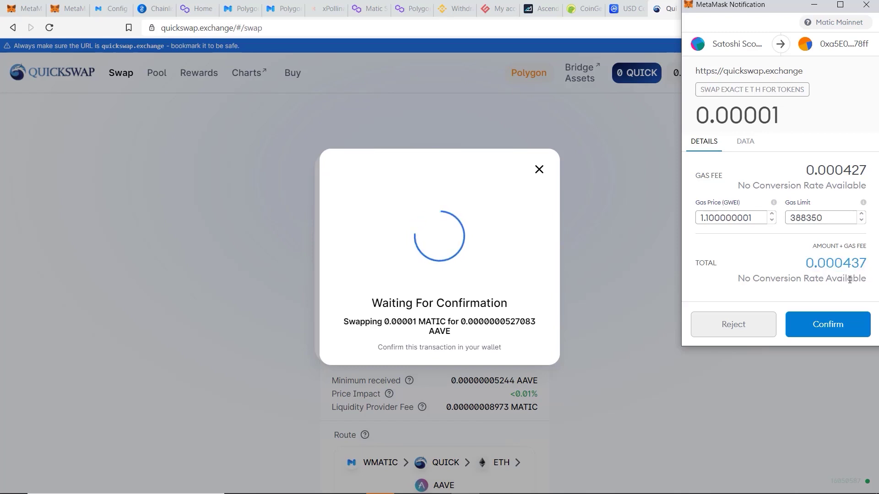
left_click(735, 326)
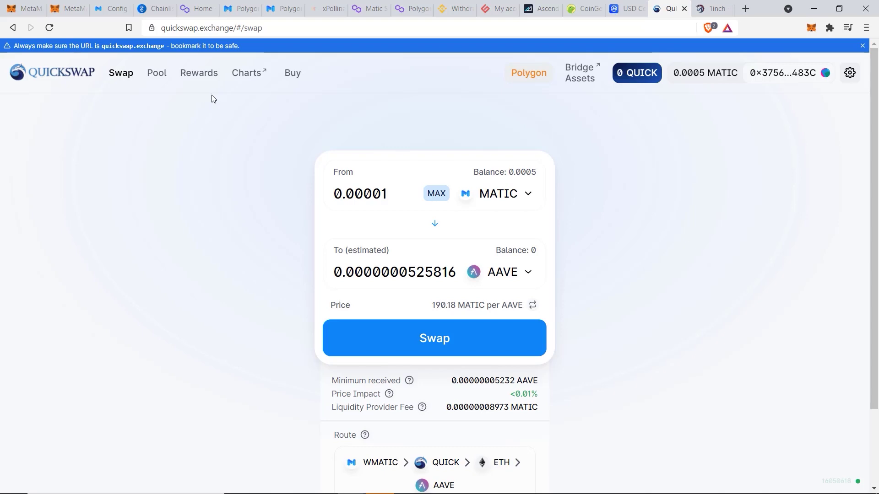
Step: Open QuickSwap's Rewards page and examine the liquidity pools' deposits, daily rewards, fees and APYs
left_click(192, 76)
scroll(240, 158, "down", 5)
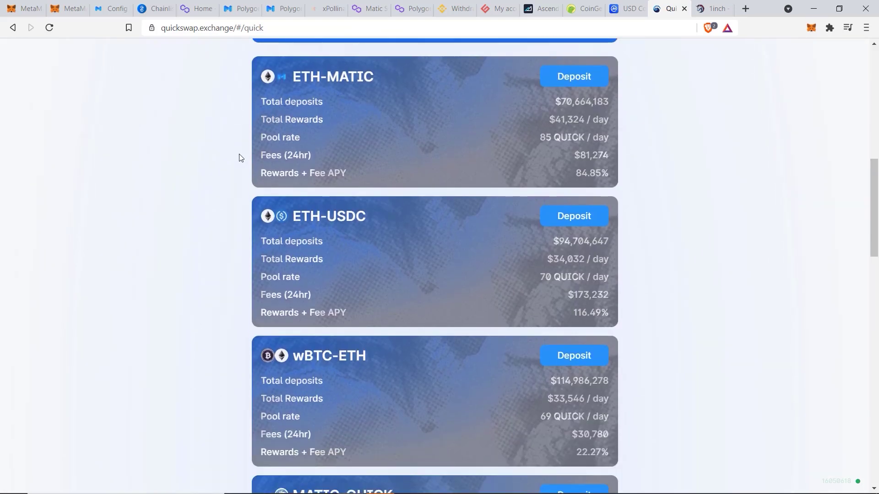
scroll(239, 157, "down", 10)
scroll(405, 146, "up", 10)
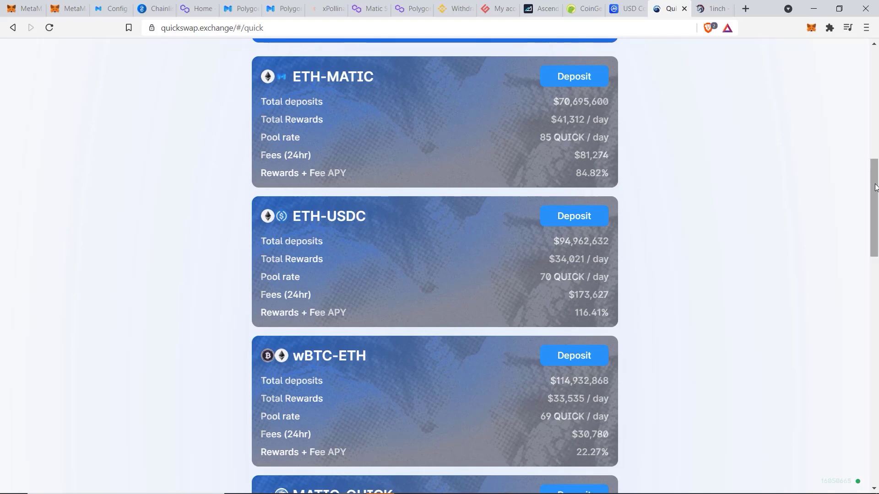
left_click_drag(875, 187, 875, 385)
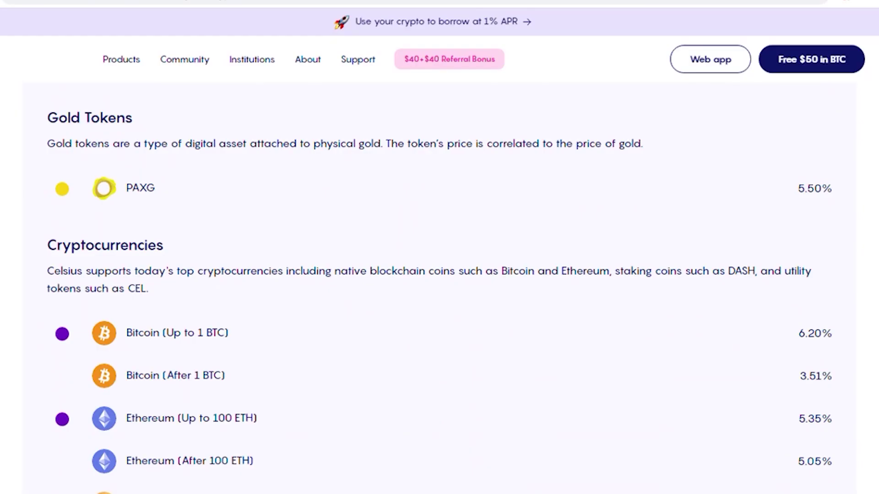
Step: Examine the interest rates Celsius offers on gold tokens and on cryptocurrencies such as Bitcoin, Ethereum and MATIC
scroll(440, 288, "down", 2)
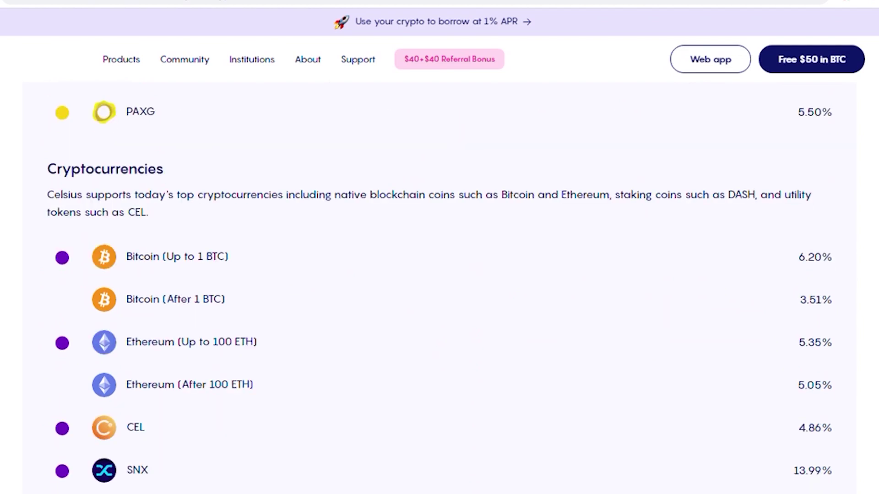
scroll(439, 288, "down", 4)
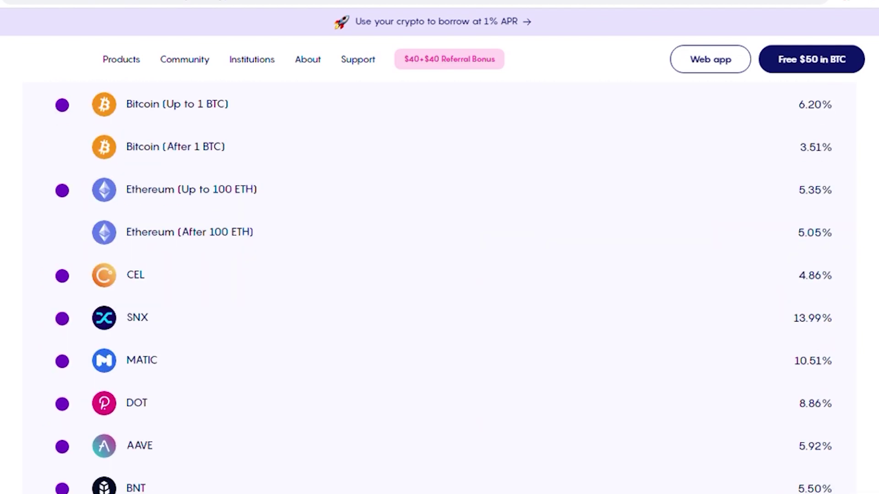
scroll(440, 288, "down", 10)
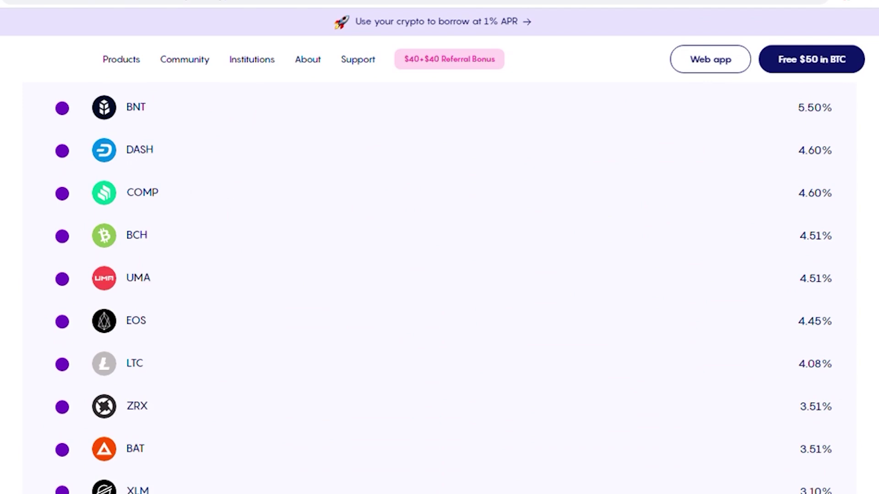
scroll(439, 288, "down", 10)
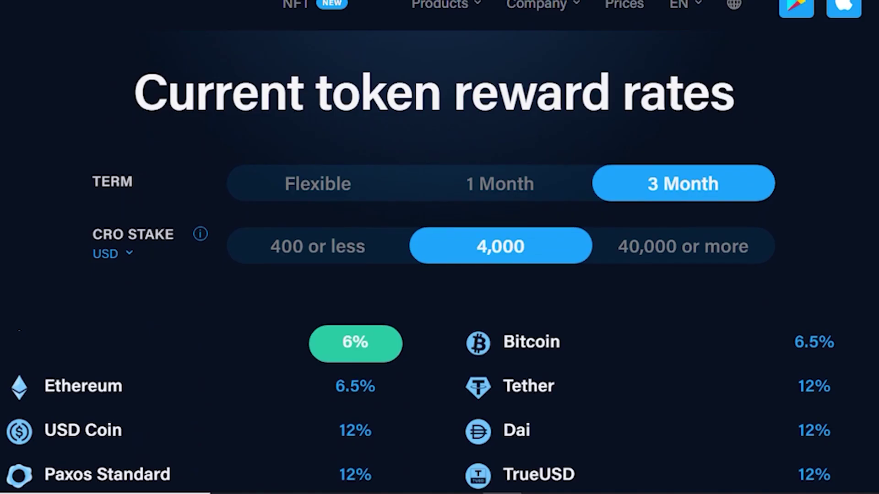
Step: Review the full list of token reward rates for a 3-month term with a 4,000 CRO stake
scroll(440, 275, "down", 2)
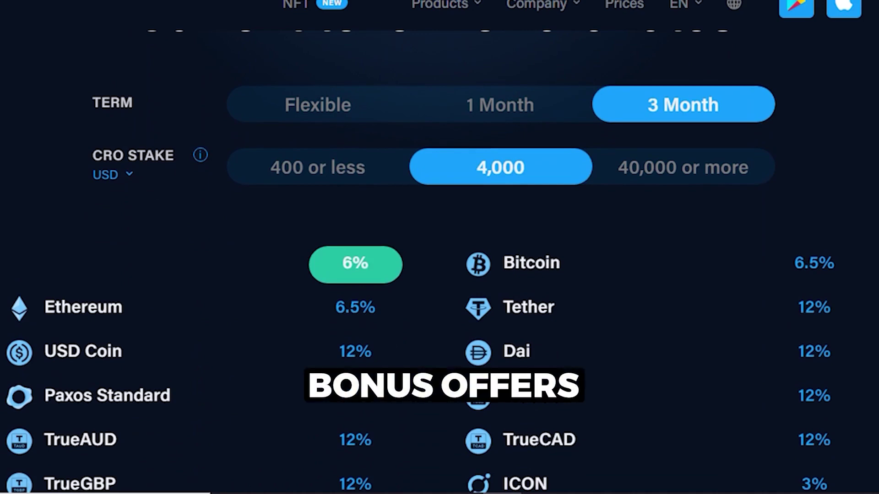
scroll(440, 274, "down", 2)
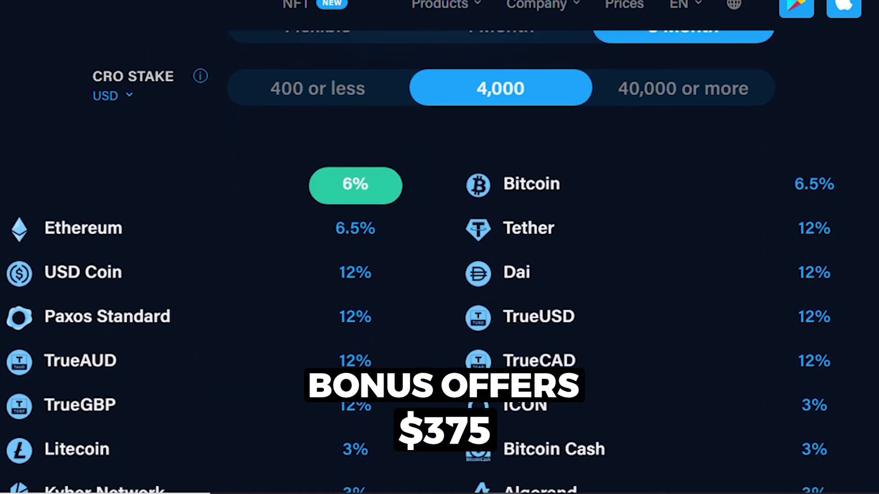
scroll(440, 275, "down", 4)
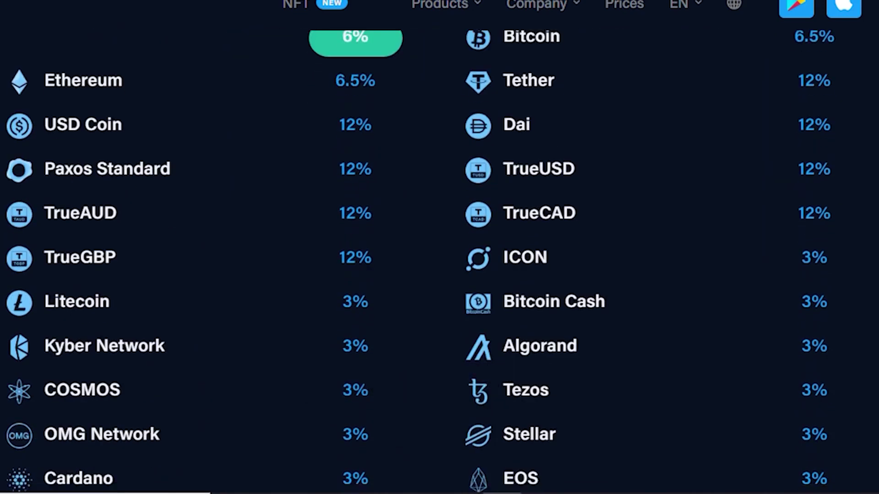
scroll(440, 275, "down", 2)
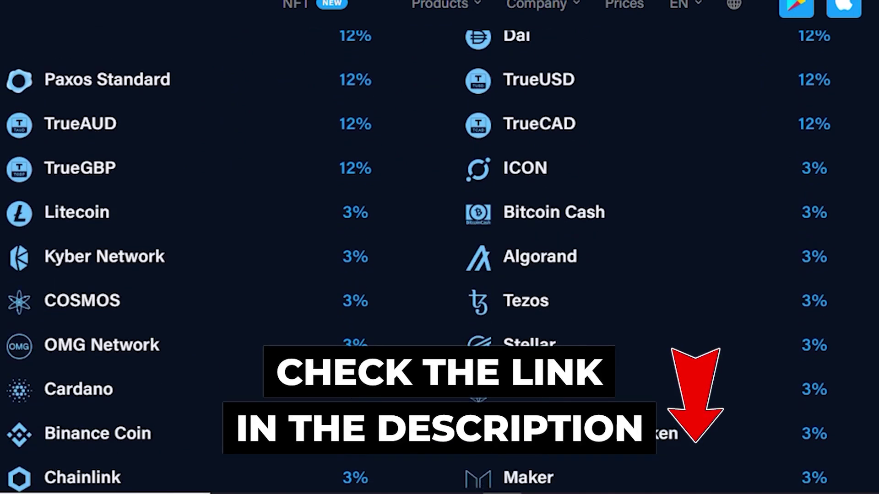
scroll(440, 275, "down", 4)
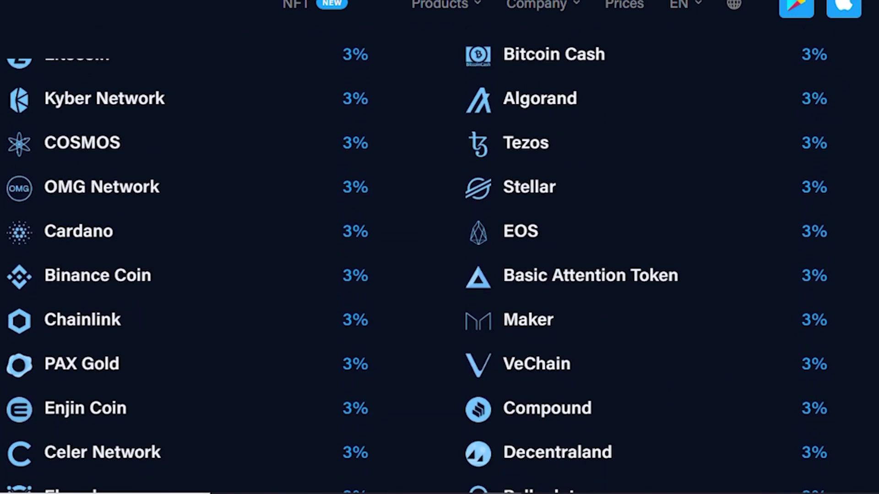
scroll(439, 275, "down", 2)
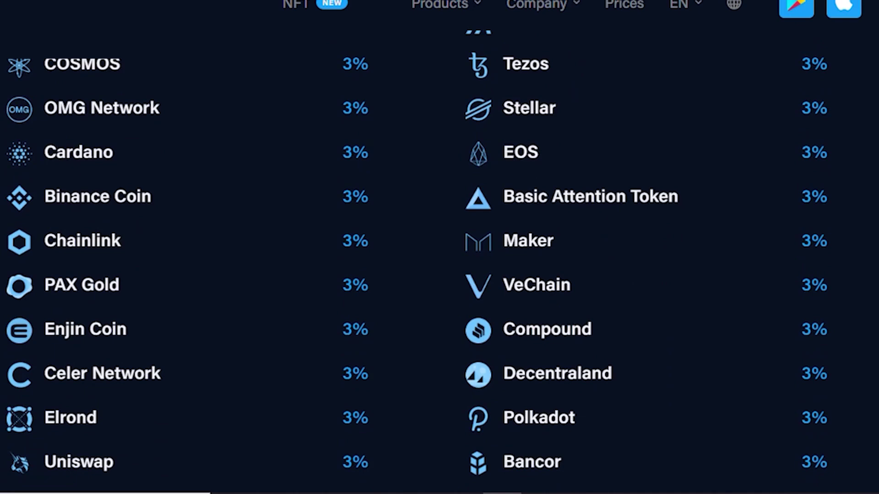
scroll(440, 274, "down", 2)
scroll(439, 275, "down", 2)
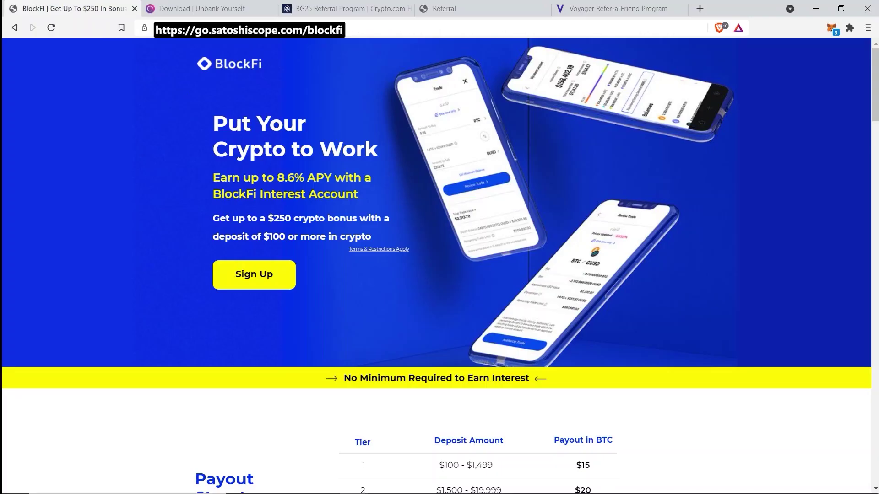
Step: Review BlockFi's bonus payout structure by deposit tier and open the Celsius sign-up offer page
scroll(875, 137, "down", 3)
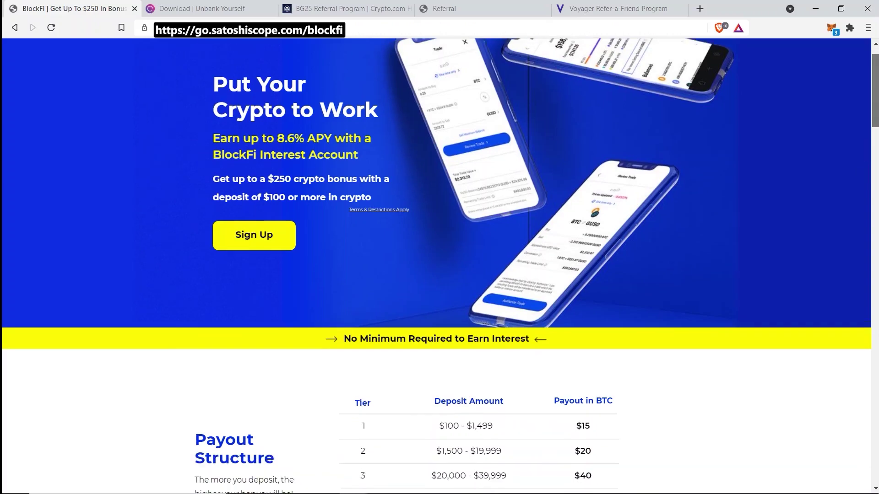
scroll(440, 255, "down", 1)
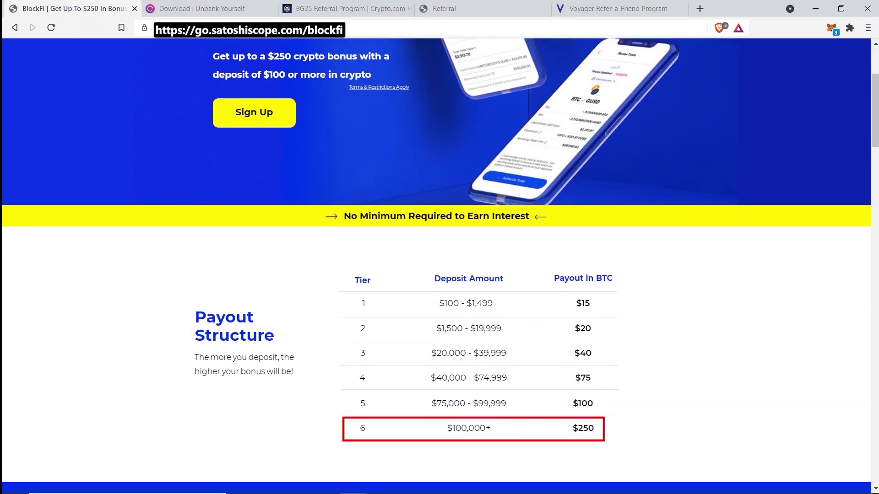
left_click(224, 9)
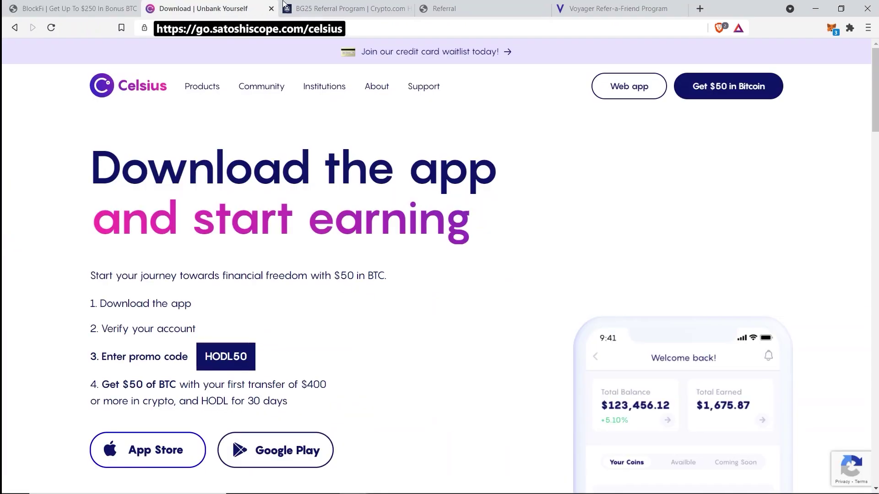